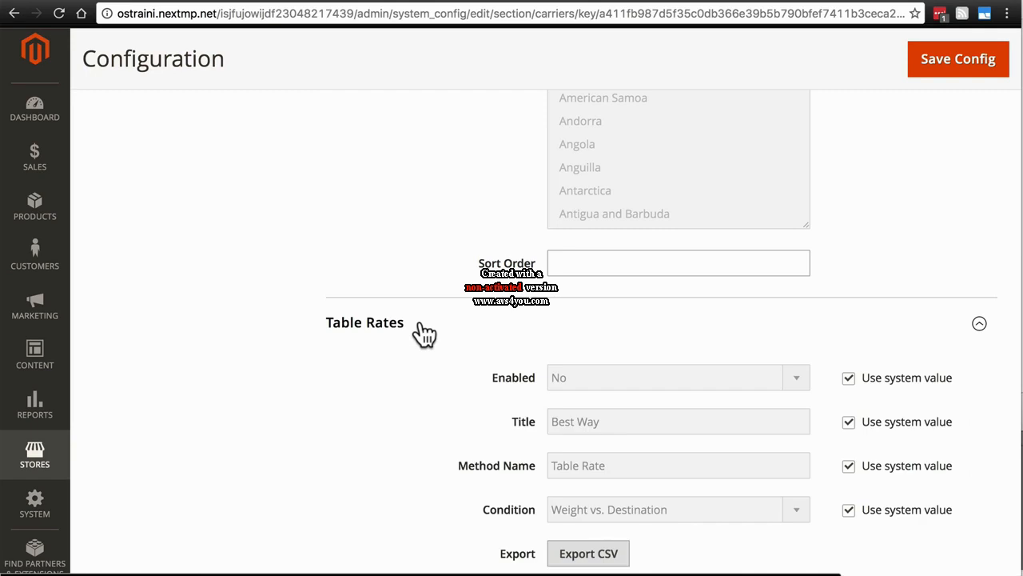
# - Collapse the Table Rates section and expand the UPS shipping method settings
pyautogui.scroll(-2, 419, 391)
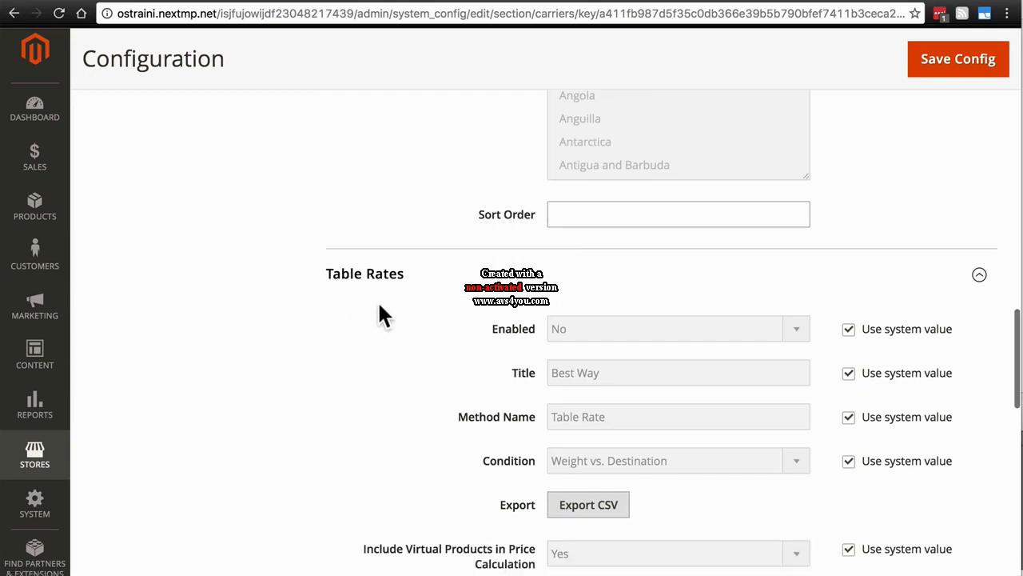
pyautogui.scroll(-2, 379, 305)
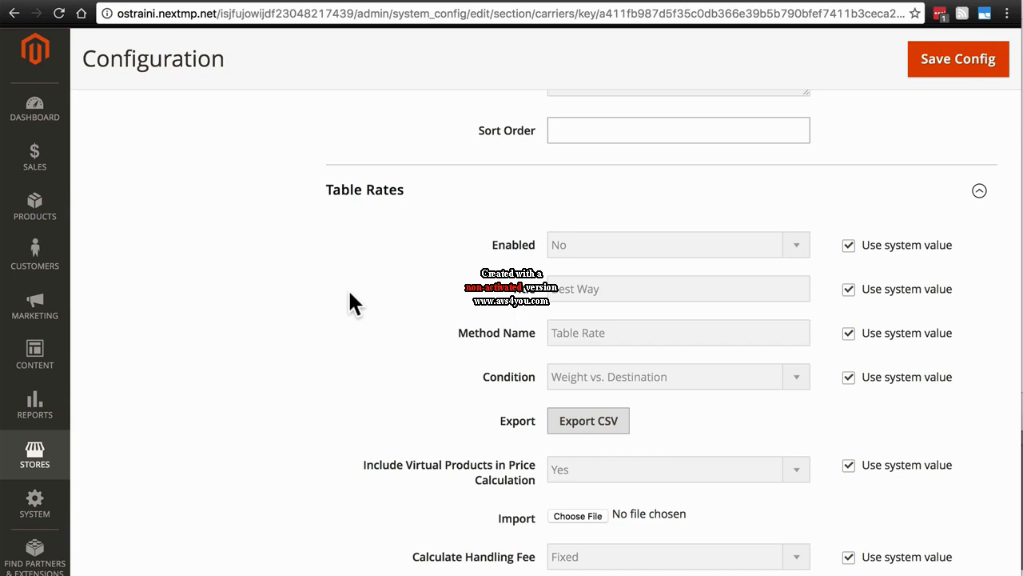
pyautogui.click(374, 191)
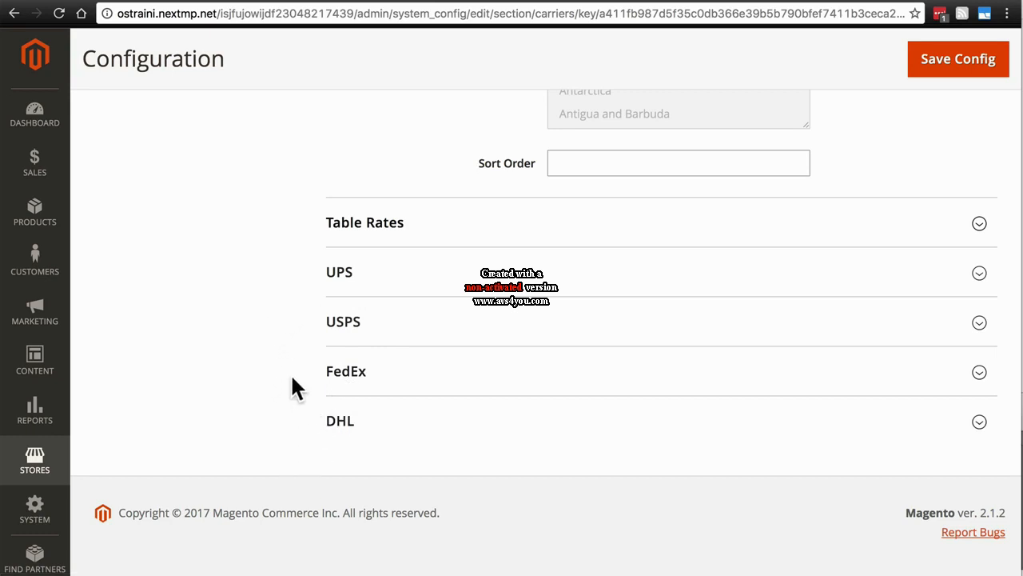
pyautogui.click(412, 281)
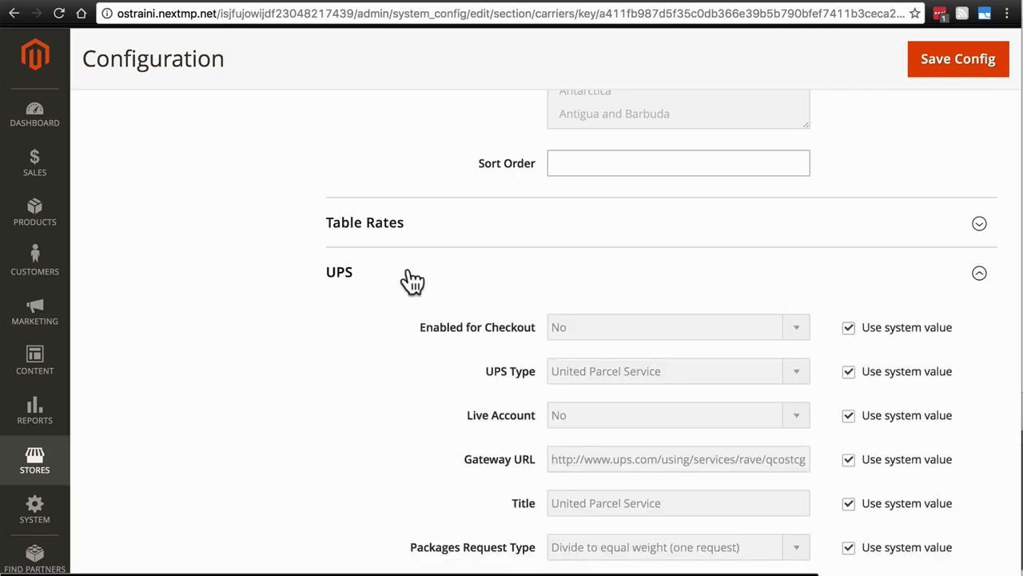
# - Override the system value for UPS Enabled for Checkout and set it to Yes
pyautogui.scroll(-3, 411, 279)
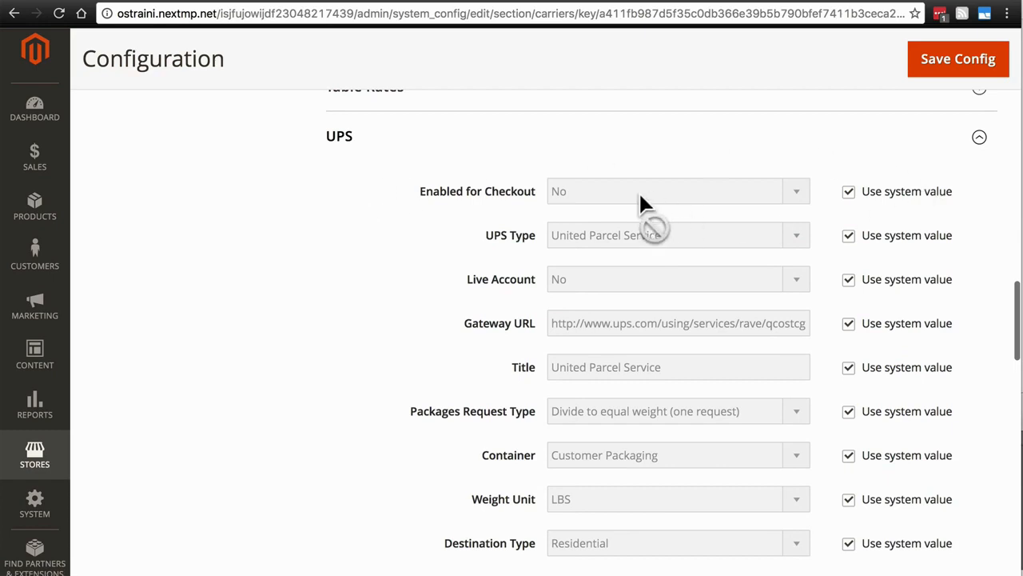
pyautogui.click(849, 193)
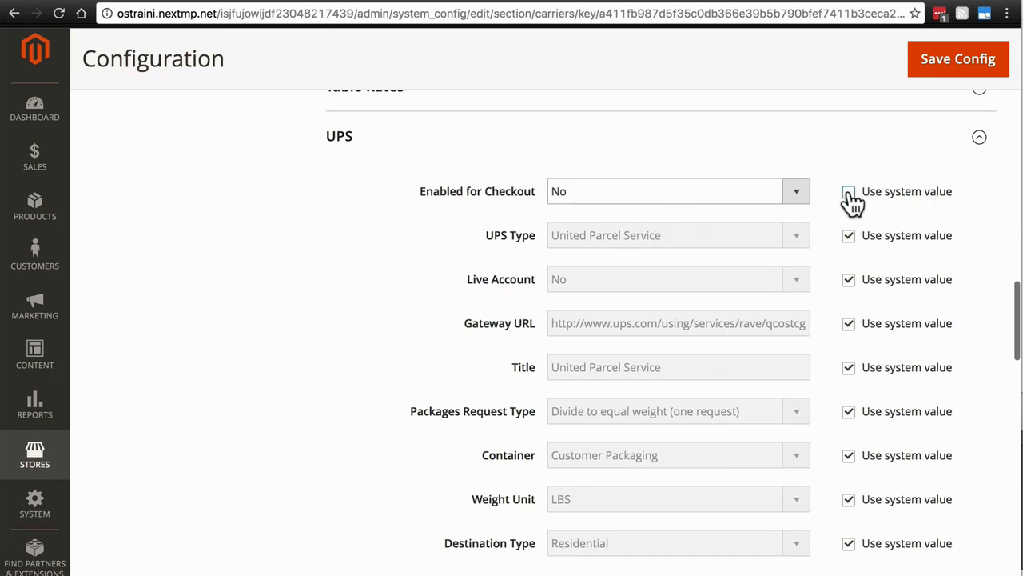
pyautogui.click(802, 193)
pyautogui.click(775, 177)
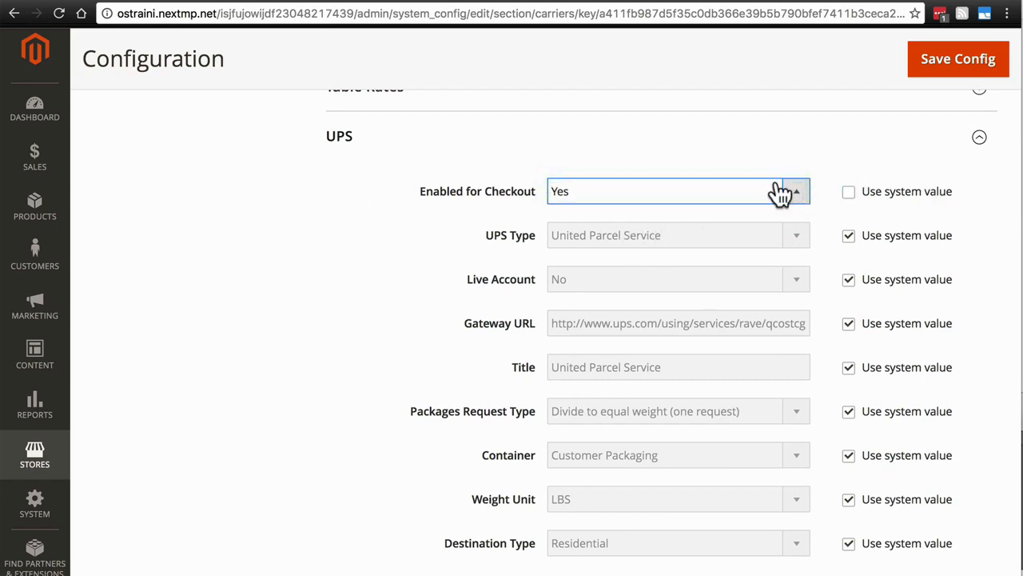
# - Review the available UPS Type options, keep United Parcel Service and restore the field's system value
pyautogui.click(849, 236)
pyautogui.click(799, 239)
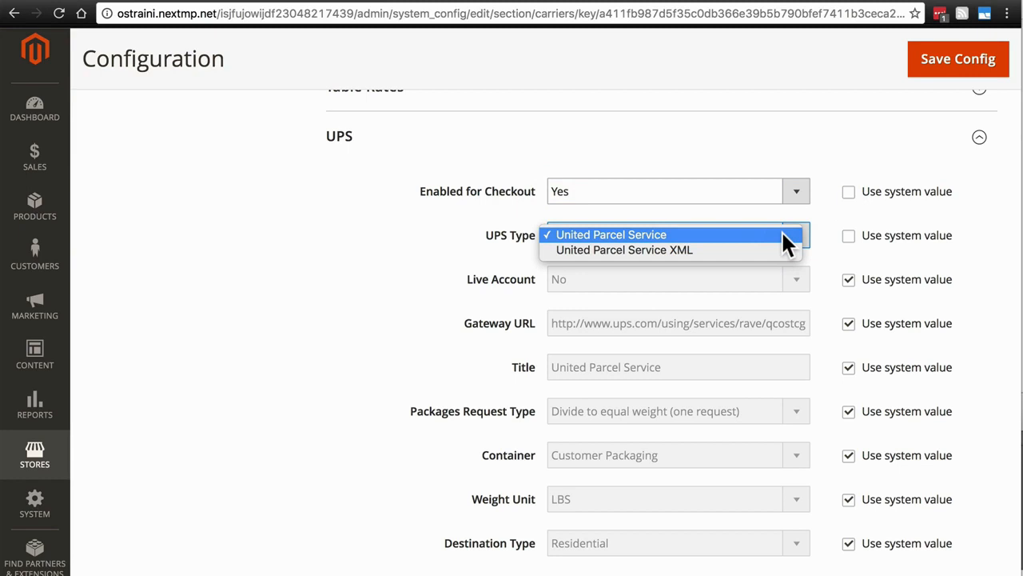
pyautogui.click(784, 234)
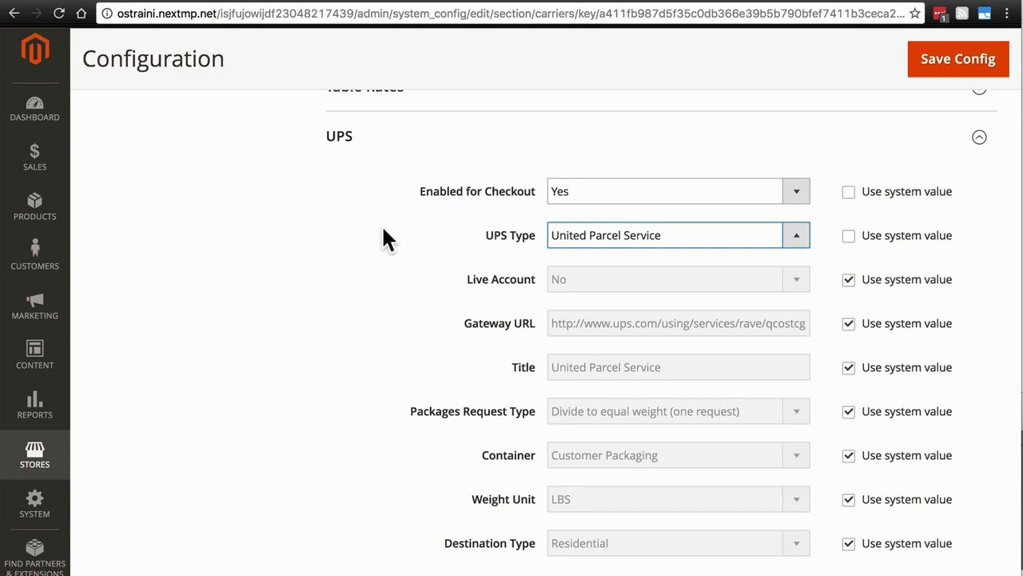
pyautogui.click(675, 236)
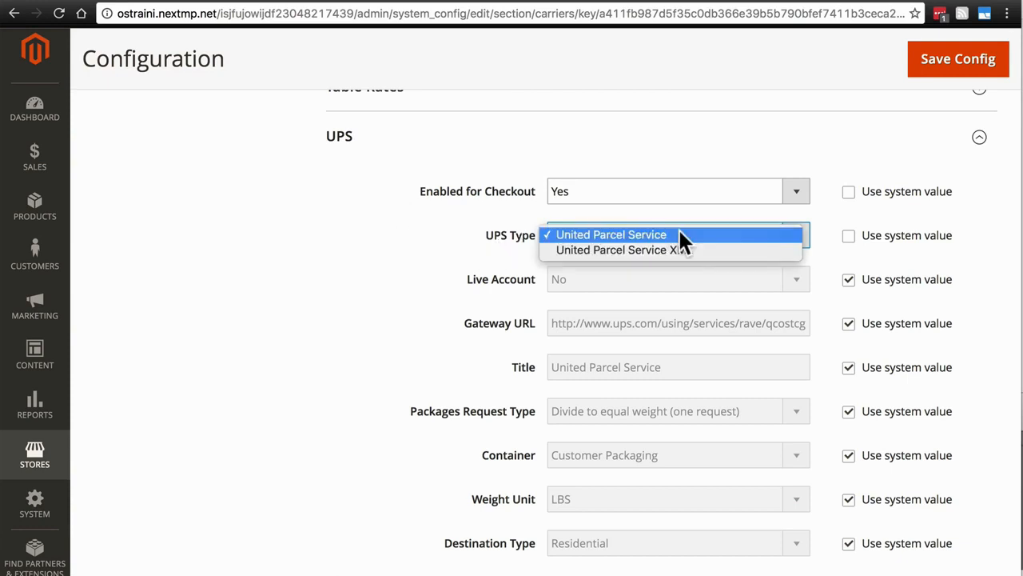
pyautogui.click(674, 235)
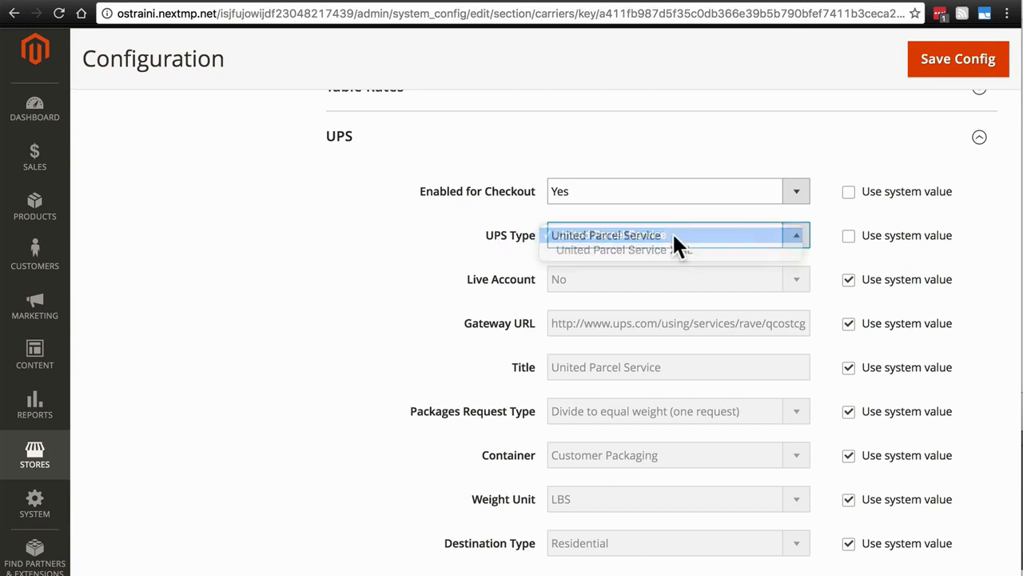
pyautogui.click(848, 237)
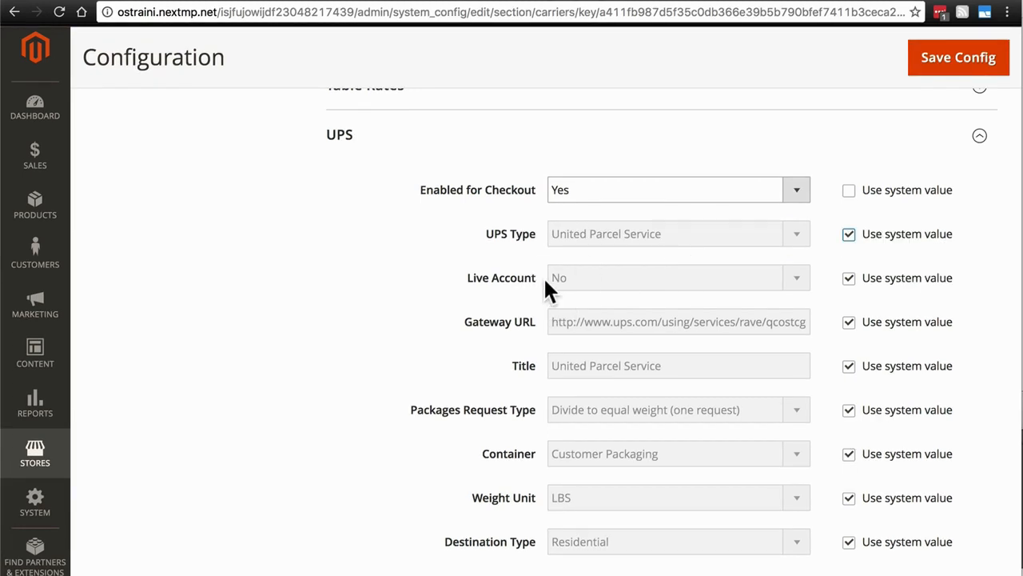
# - Override the system value for the UPS Live Account setting and set it to Yes
pyautogui.click(850, 280)
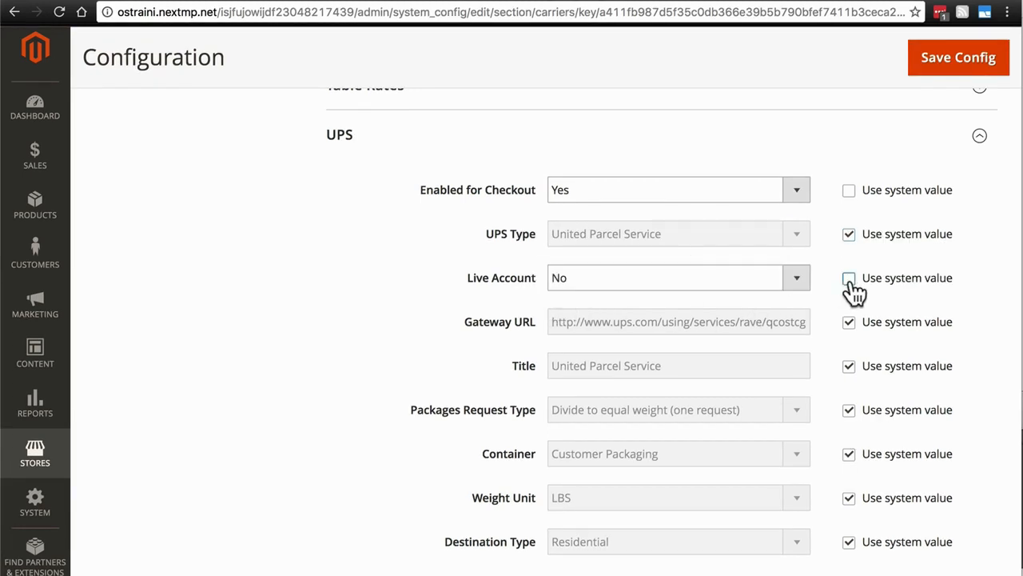
pyautogui.click(796, 276)
pyautogui.click(774, 261)
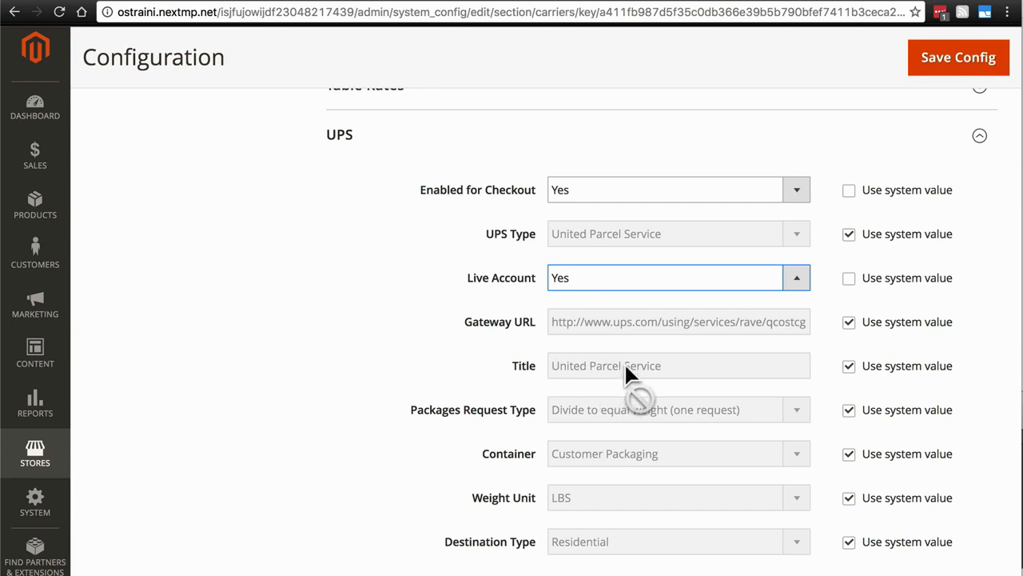
# - Override the system value for the UPS method's Title and rename it UPS
pyautogui.click(849, 366)
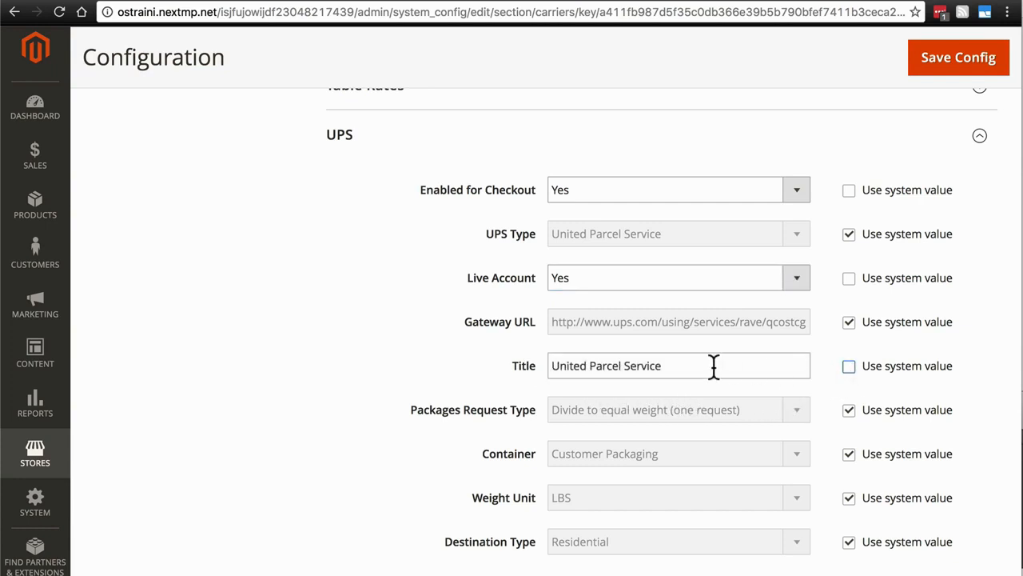
pyautogui.moveTo(712, 365); pyautogui.dragTo(437, 343)
pyautogui.write('UPS')
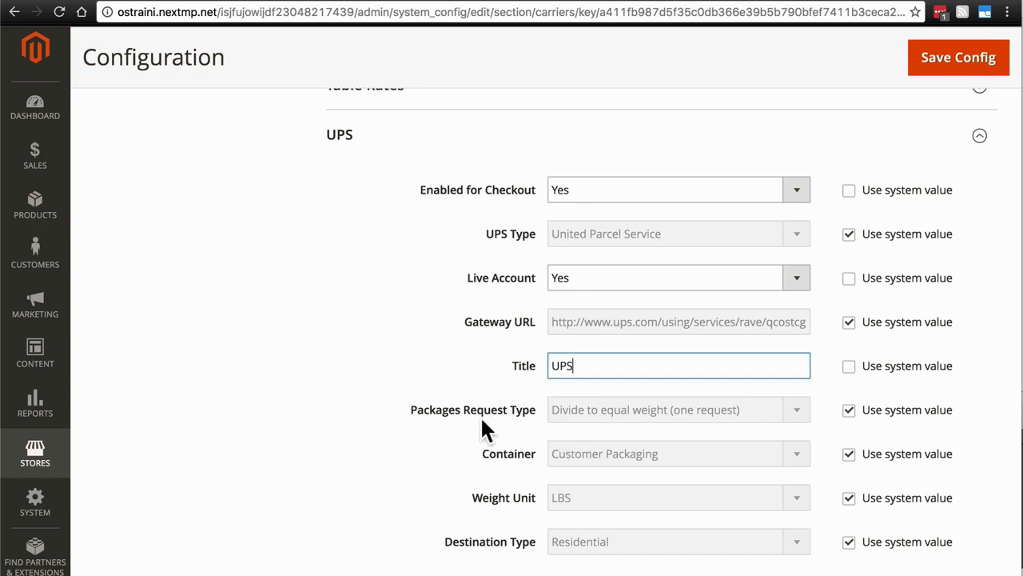
# - Review the Packages Request Type options, keep Divide to equal weight (one request) and restore the system value
pyautogui.click(848, 410)
pyautogui.click(797, 411)
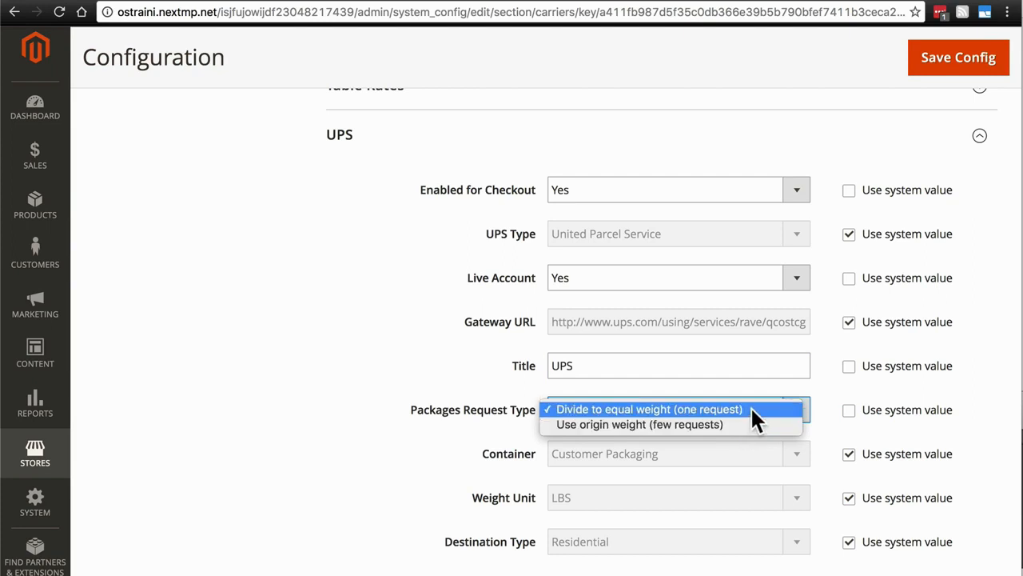
pyautogui.click(755, 409)
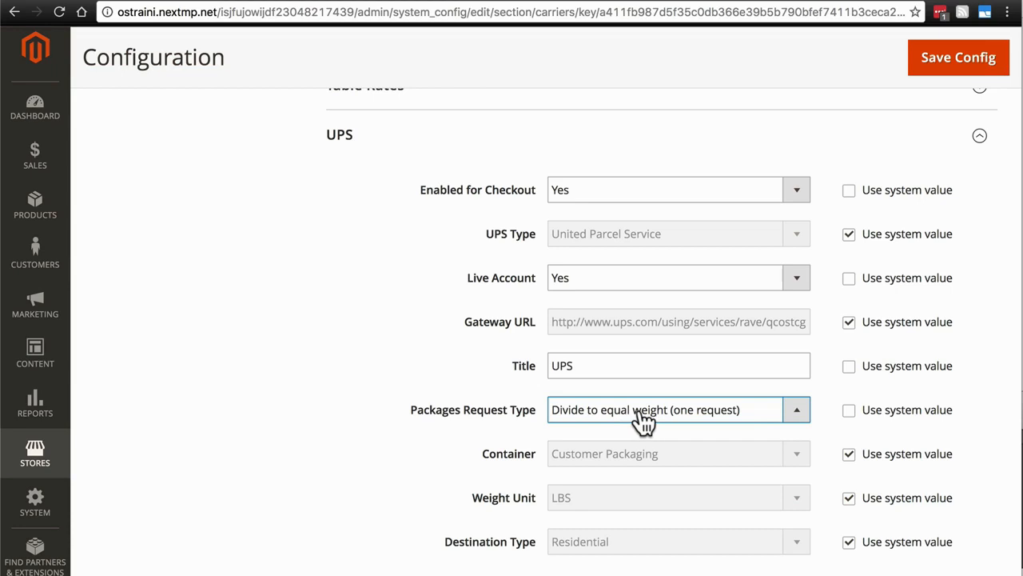
pyautogui.click(848, 410)
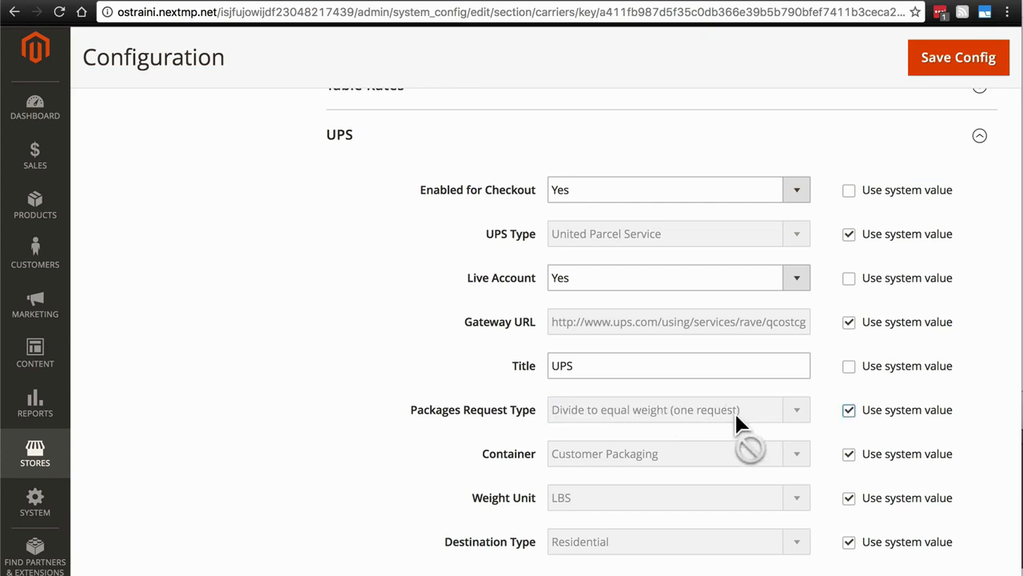
# - Review the UPS Container options, keep Customer Packaging and restore the system value
pyautogui.scroll(-2, 734, 410)
pyautogui.click(850, 383)
pyautogui.click(798, 375)
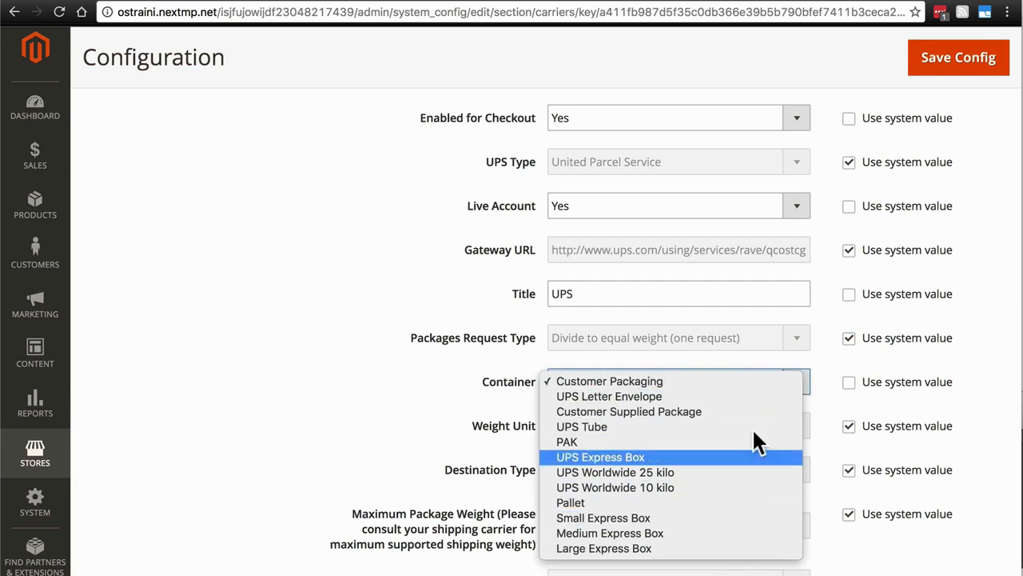
pyautogui.click(700, 379)
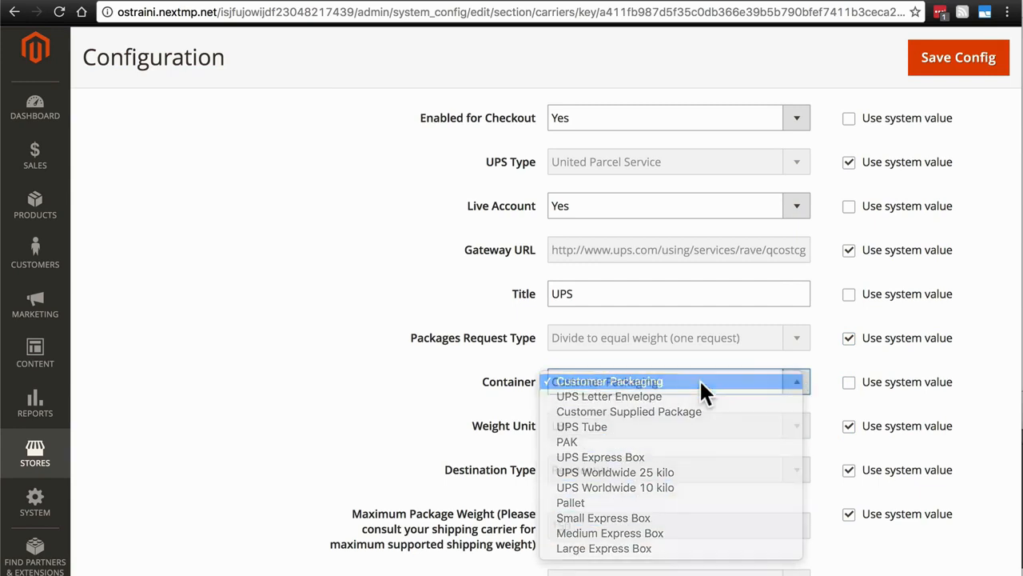
pyautogui.click(845, 382)
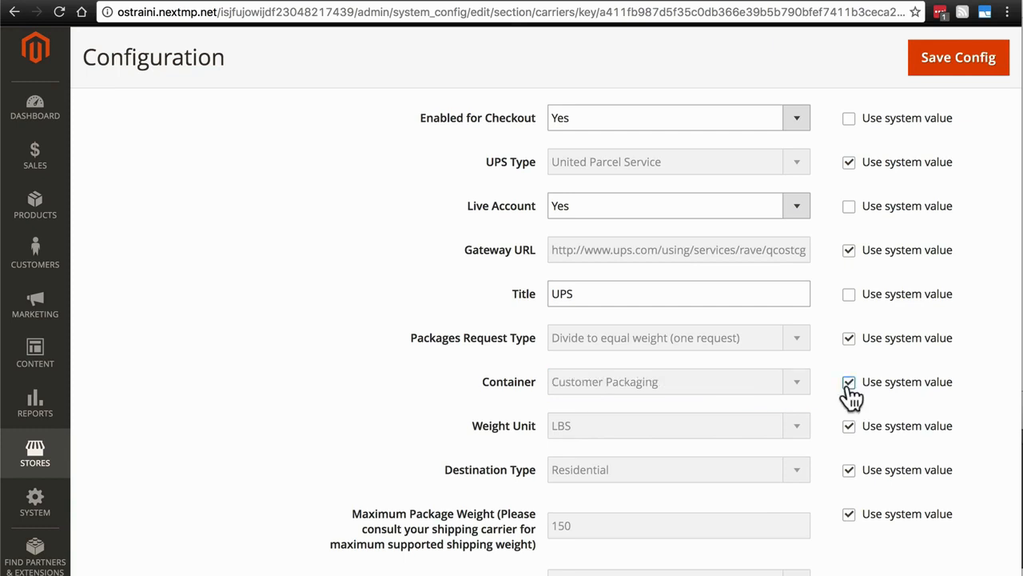
# - Review the UPS package weight settings and Pickup Method options, keep Customer Counter and restore the pickup method's system value
pyautogui.scroll(-3, 831, 404)
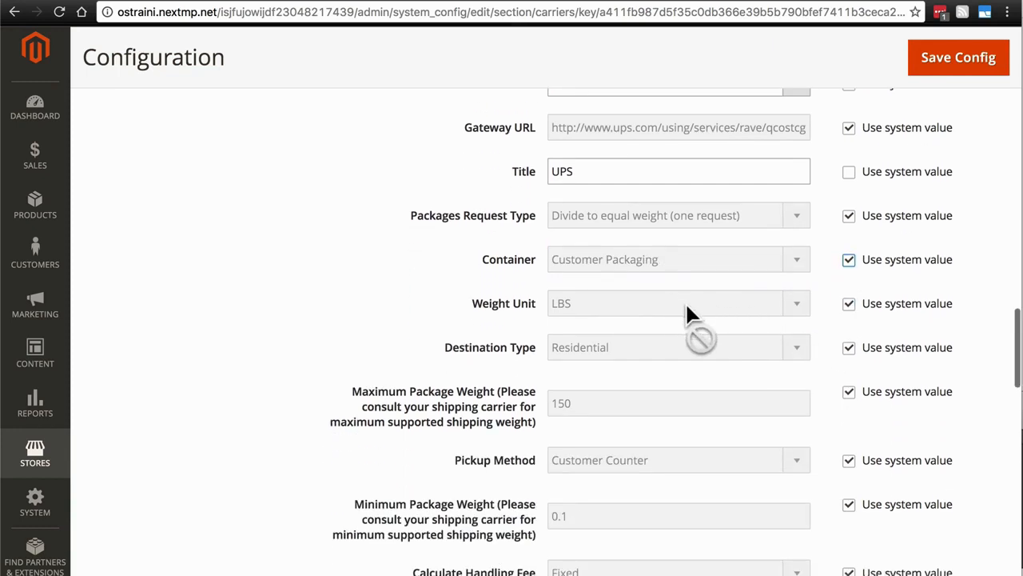
pyautogui.scroll(-2, 836, 304)
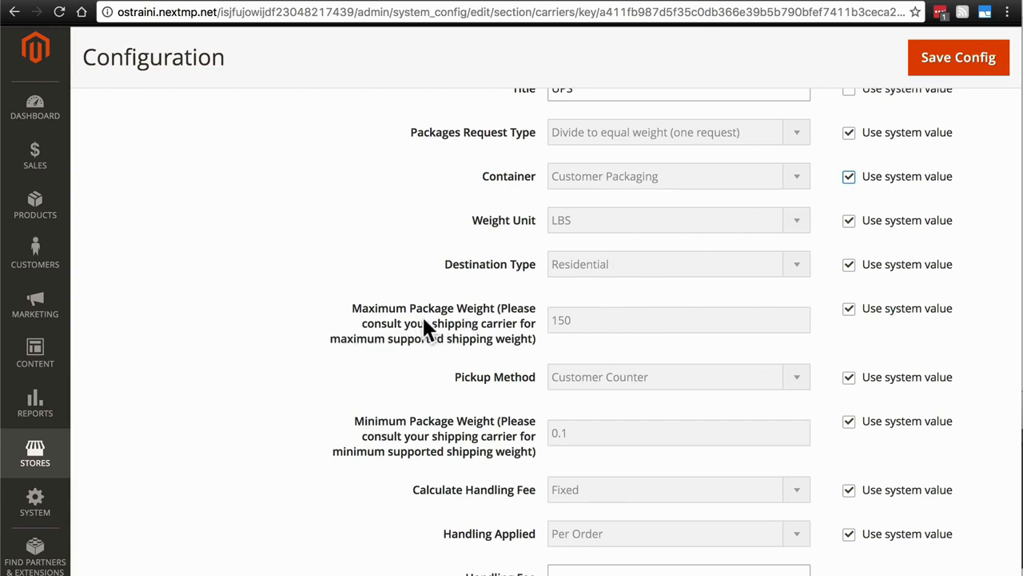
pyautogui.scroll(-3, 423, 323)
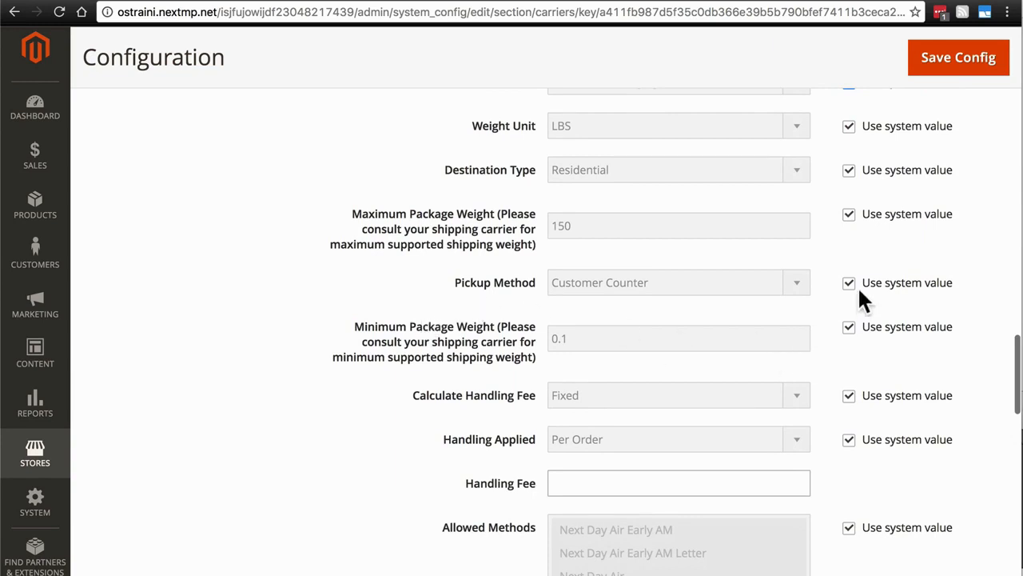
pyautogui.click(848, 285)
pyautogui.click(799, 288)
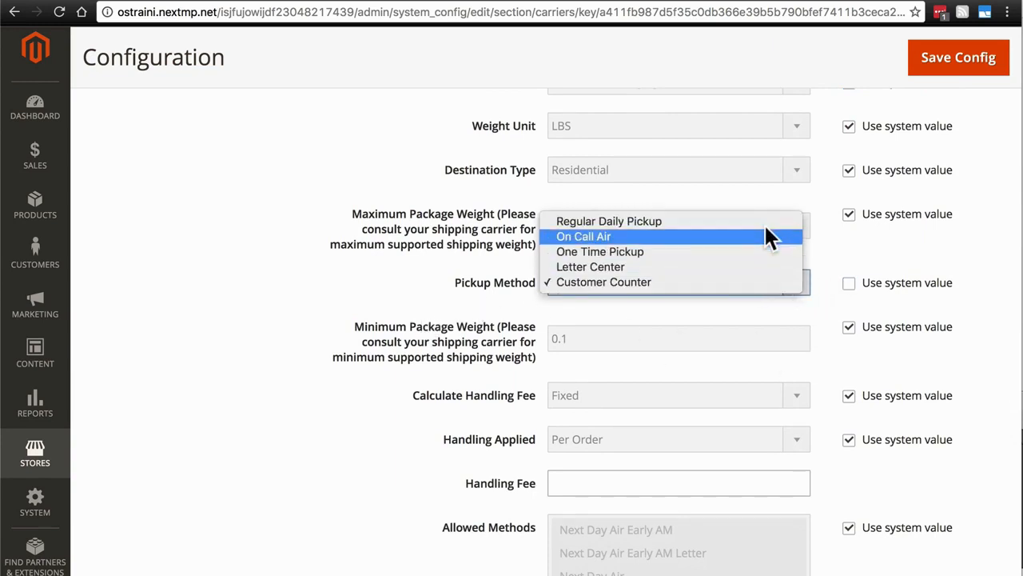
pyautogui.click(744, 278)
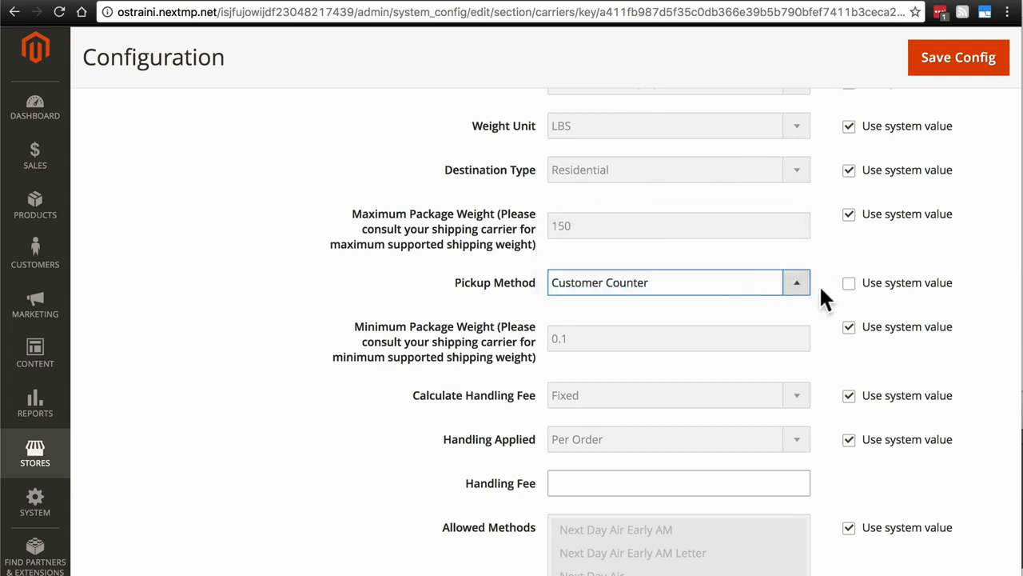
pyautogui.click(848, 285)
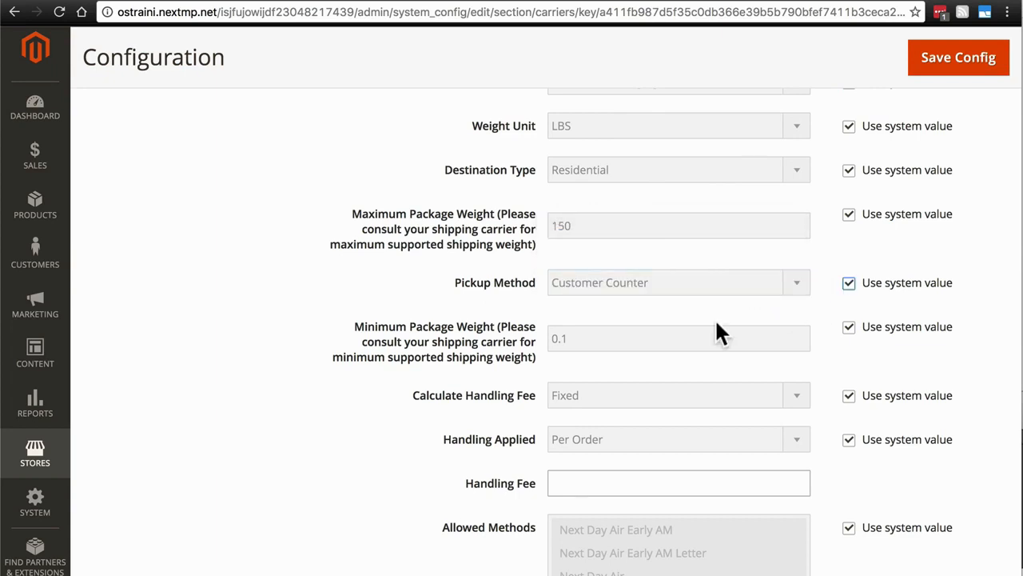
# - Override the system value for Calculate Handling Fee with Fixed and set the UPS handling fee to 1.50
pyautogui.scroll(-4, 373, 359)
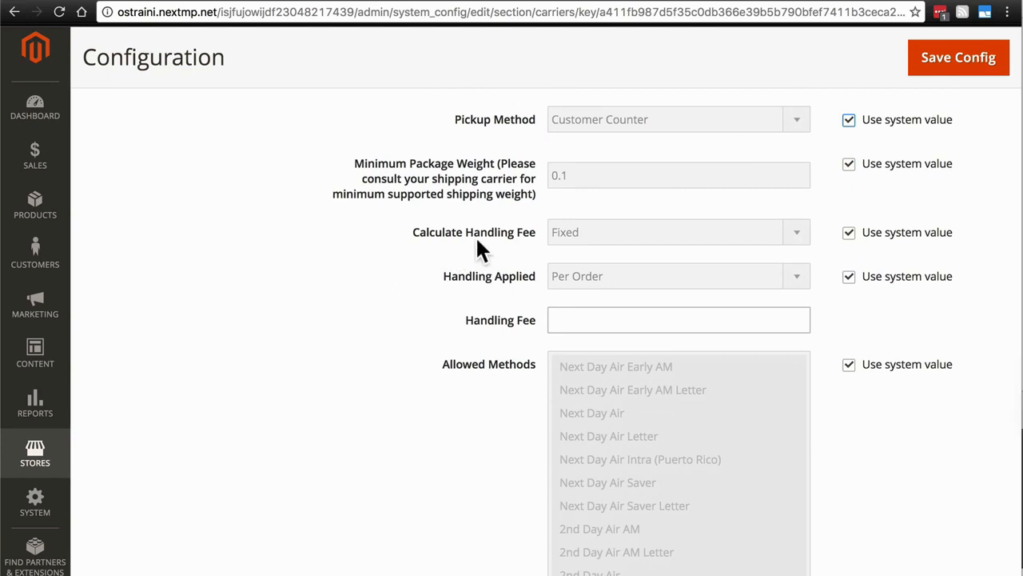
pyautogui.click(598, 309)
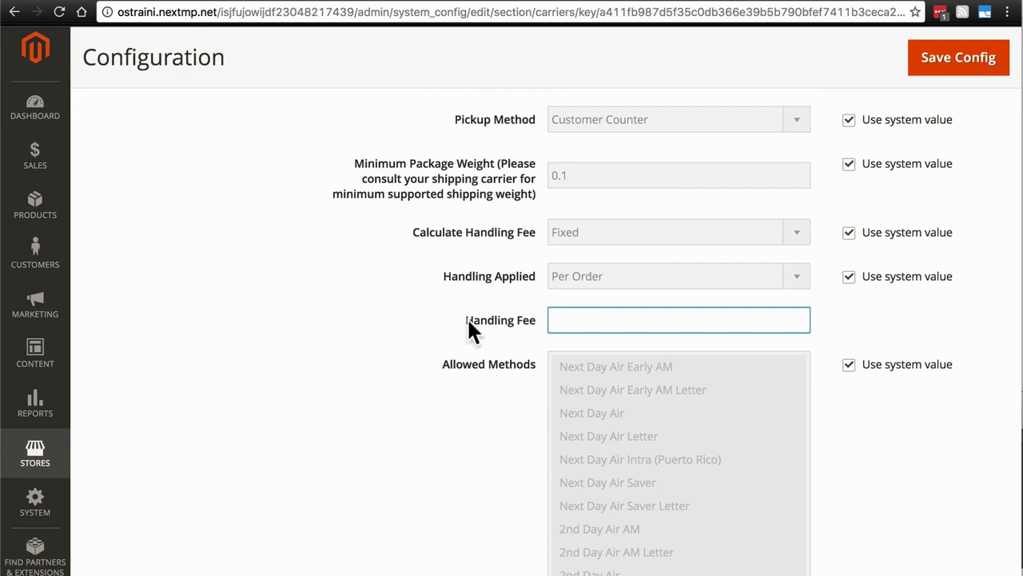
pyautogui.click(848, 236)
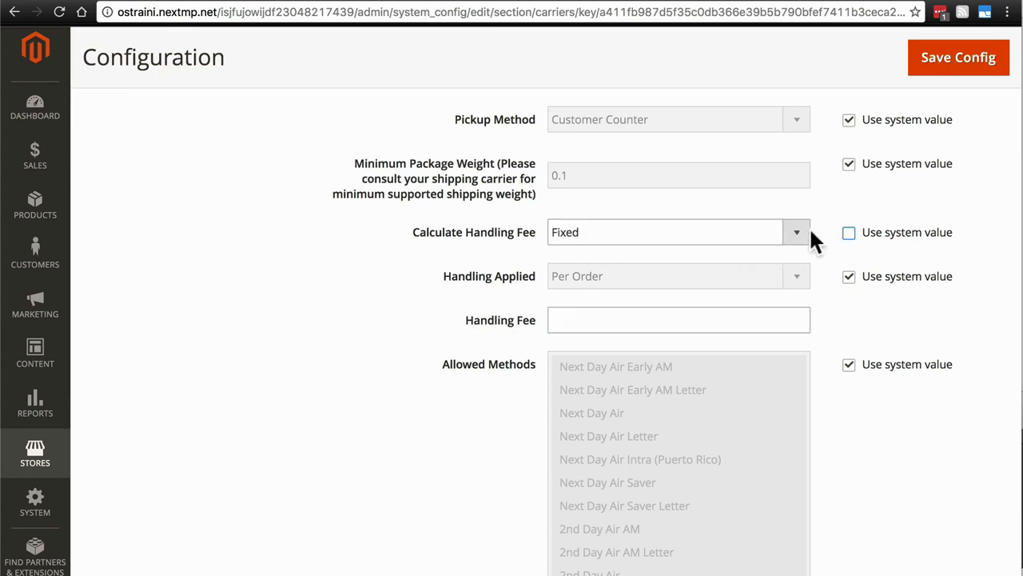
pyautogui.click(799, 232)
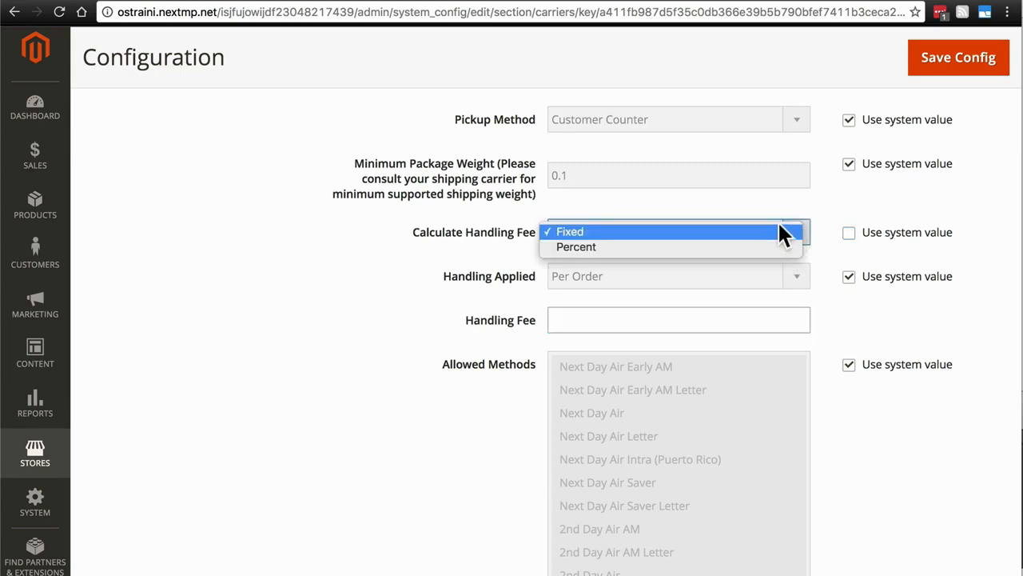
pyautogui.click(783, 232)
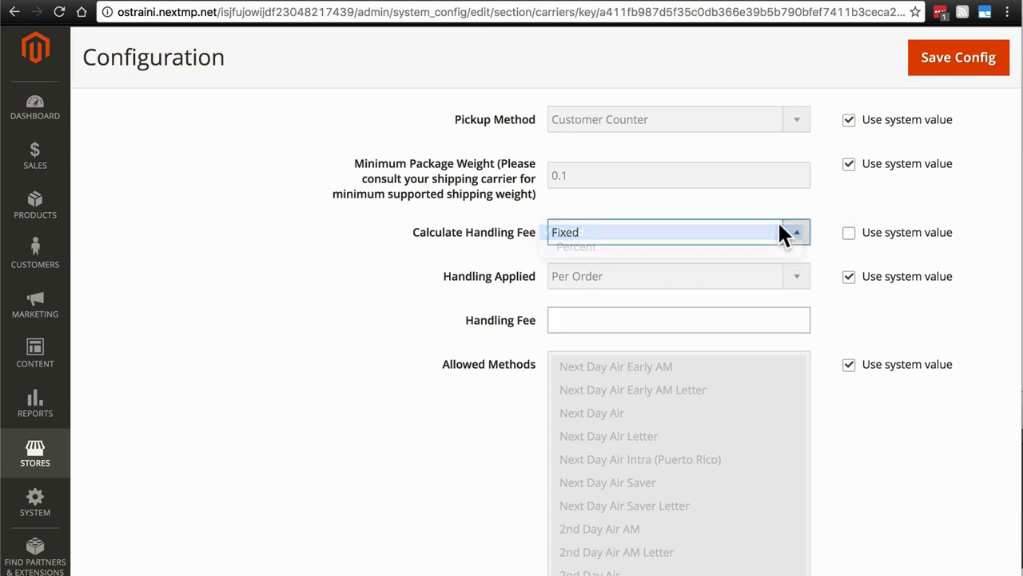
pyautogui.click(590, 320)
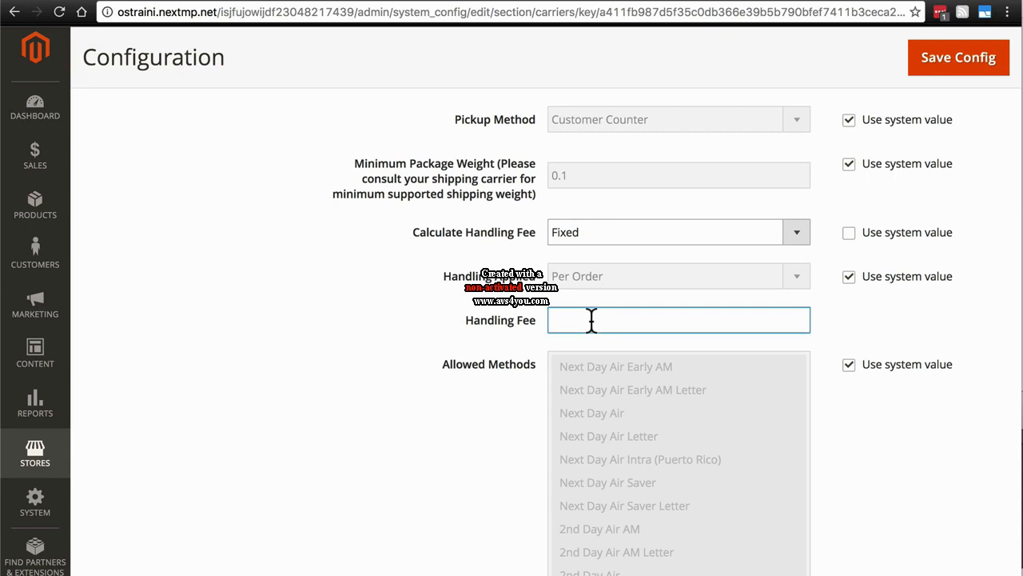
pyautogui.write('1.50')
pyautogui.scroll(-5, 390, 267)
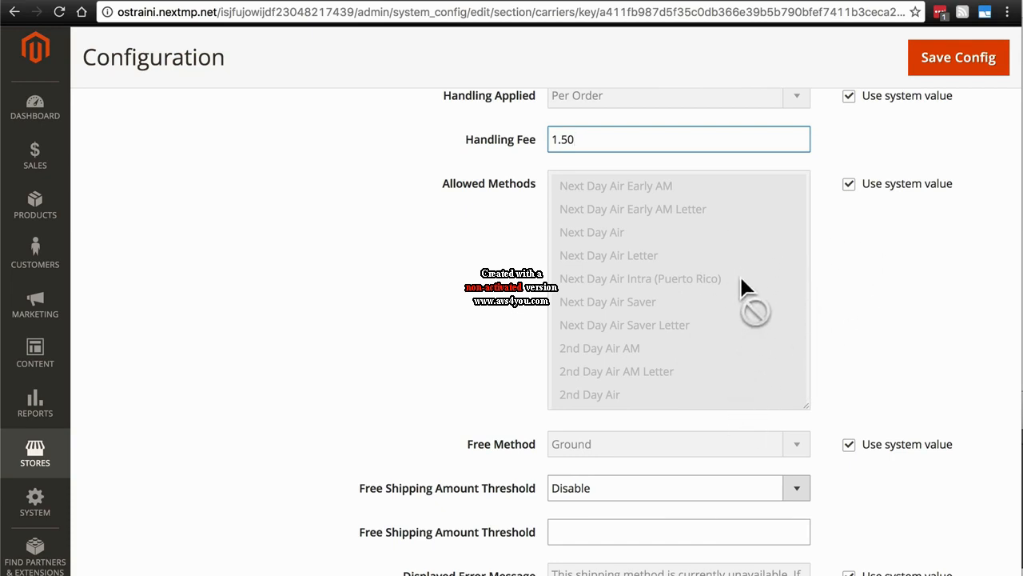
# - Set the UPS free shipping amount threshold to 50.00 and switch the threshold option to Enable
pyautogui.scroll(-5, 884, 264)
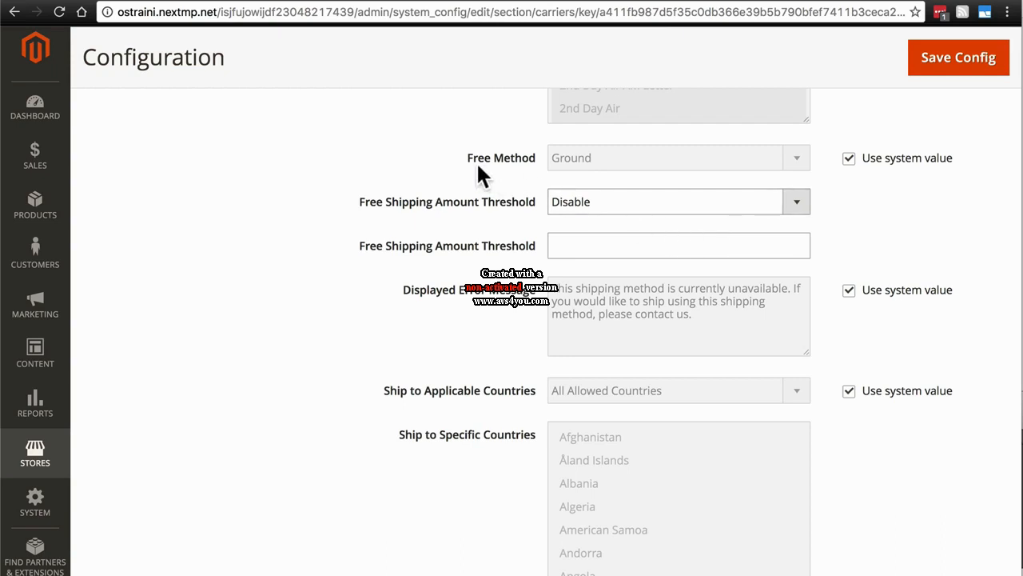
pyautogui.click(588, 248)
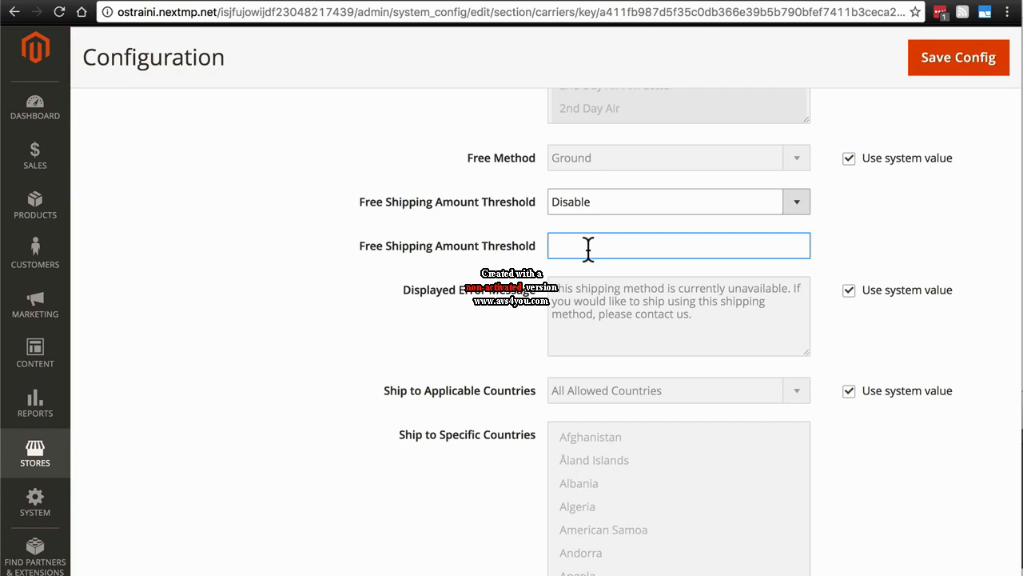
pyautogui.write('50.00')
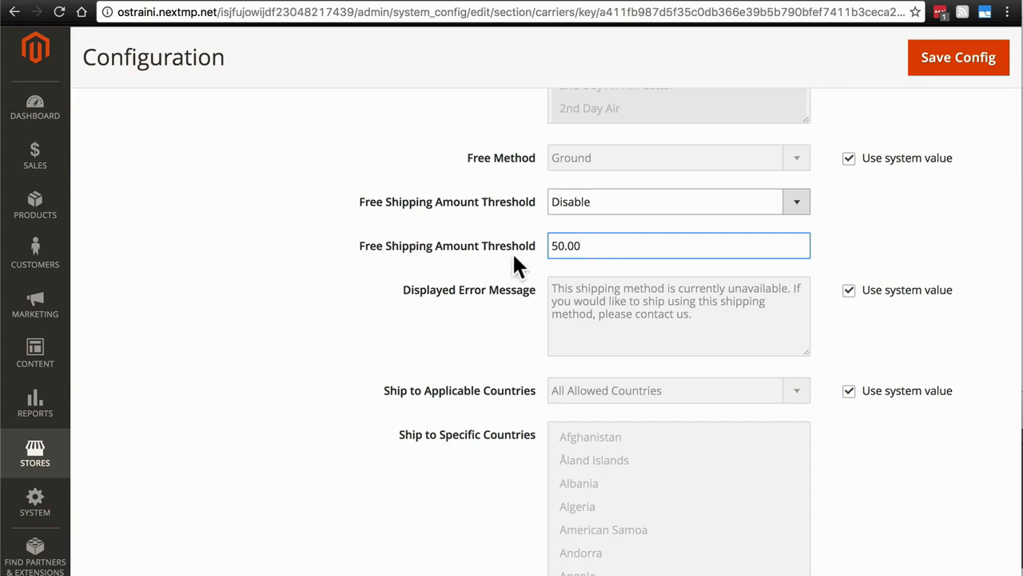
pyautogui.click(773, 192)
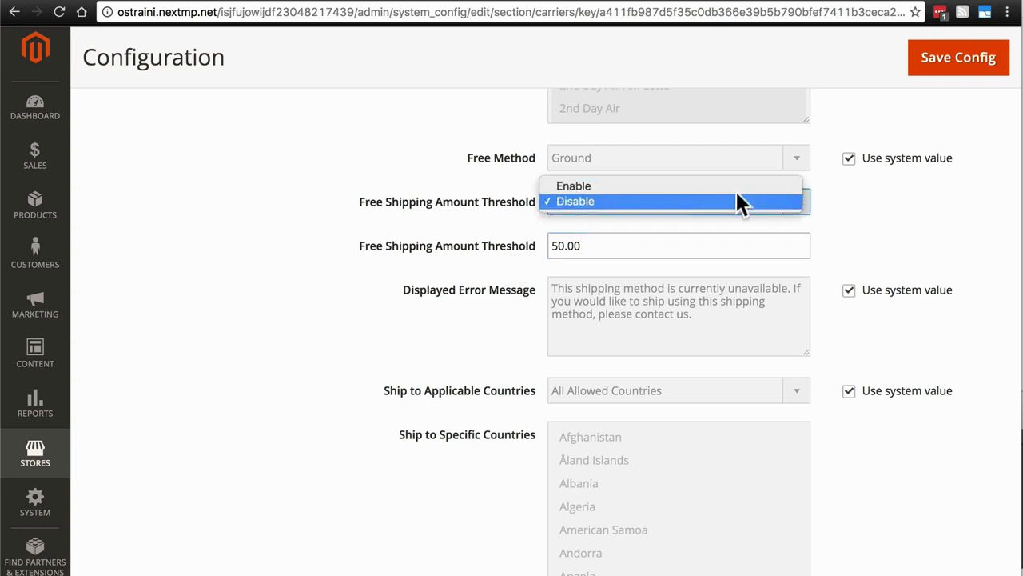
pyautogui.click(563, 186)
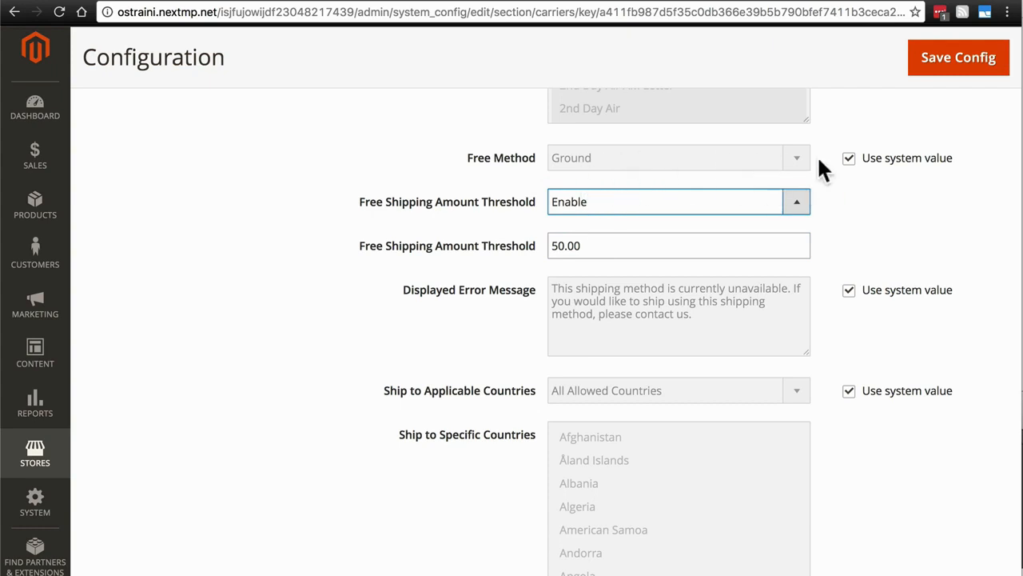
# - Review the UPS Free Method options, keep Ground and restore the system value
pyautogui.click(850, 159)
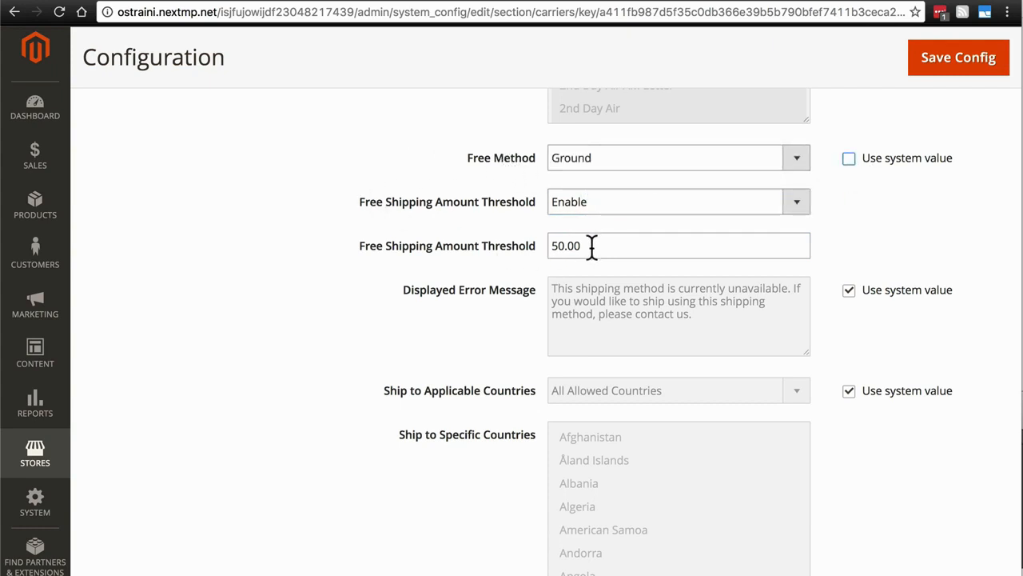
pyautogui.click(791, 162)
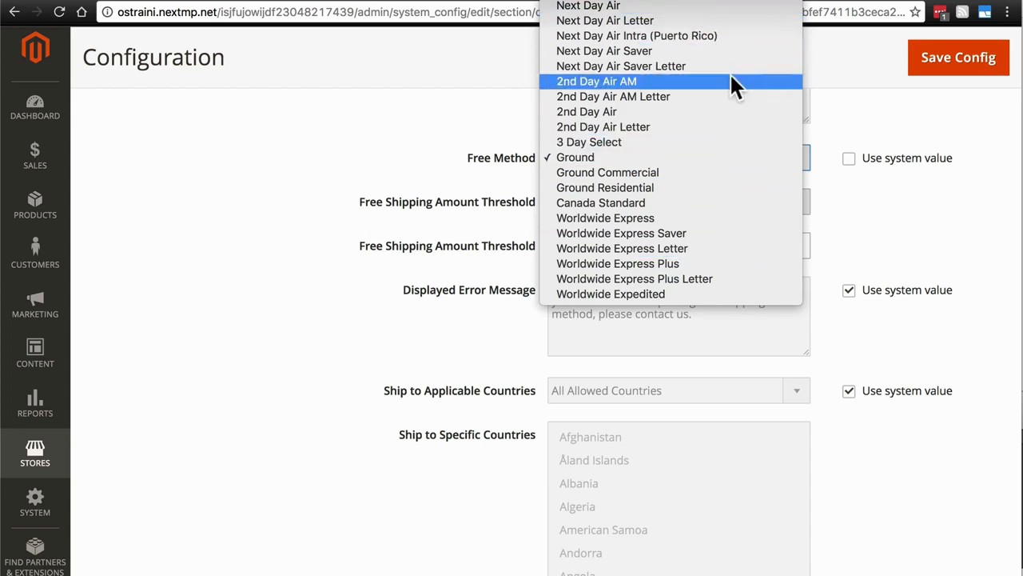
pyautogui.scroll(1, 731, 157)
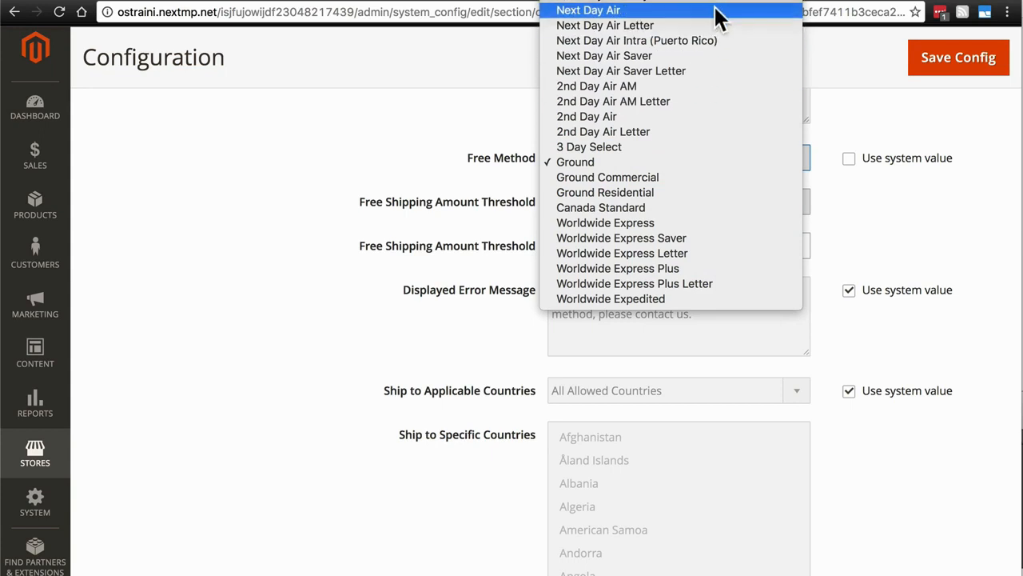
pyautogui.click(643, 161)
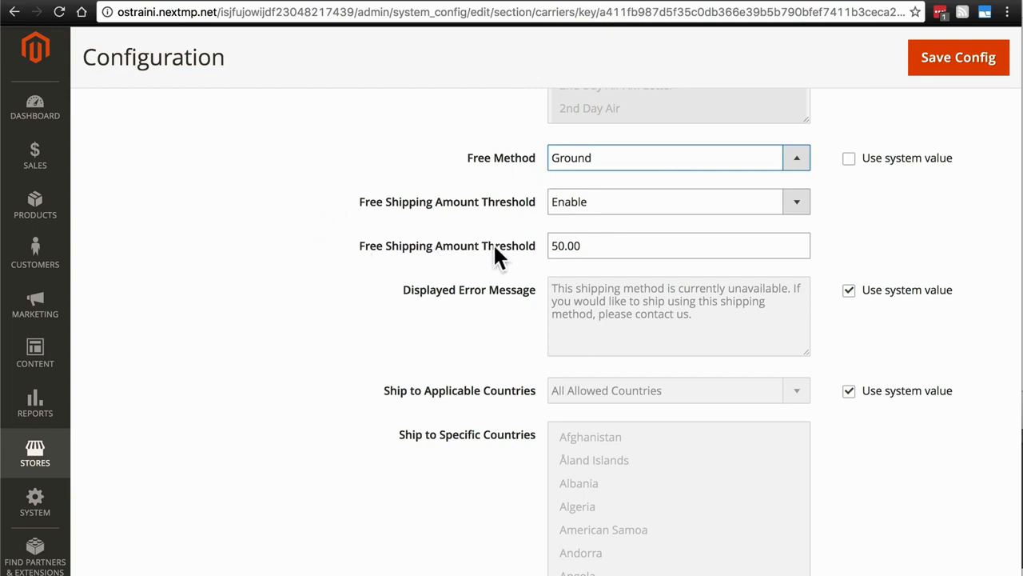
pyautogui.click(849, 159)
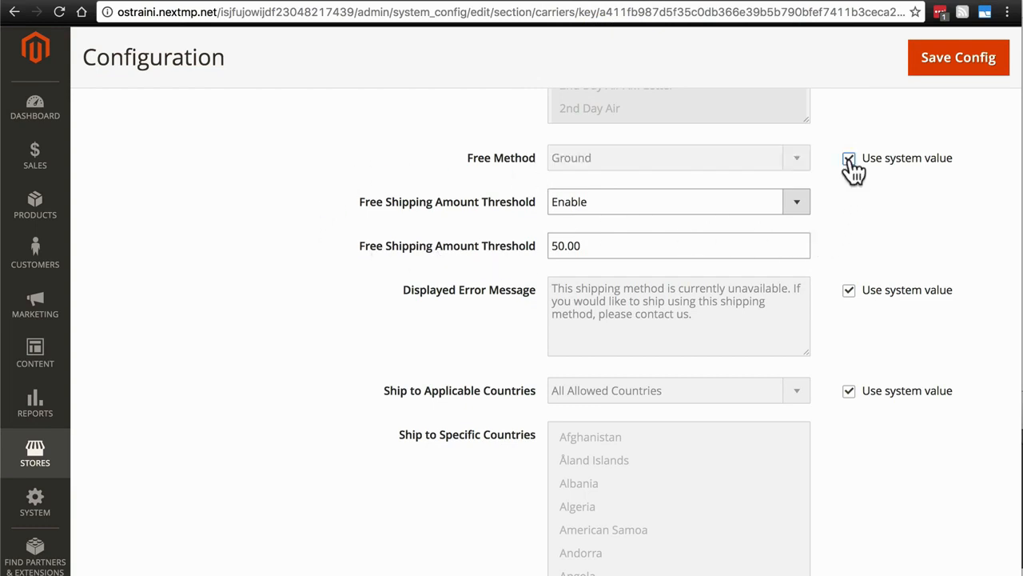
# - Review the remaining UPS country, display, debug and sort order settings, then expand the USPS section and examine its fields
pyautogui.scroll(-3, 826, 328)
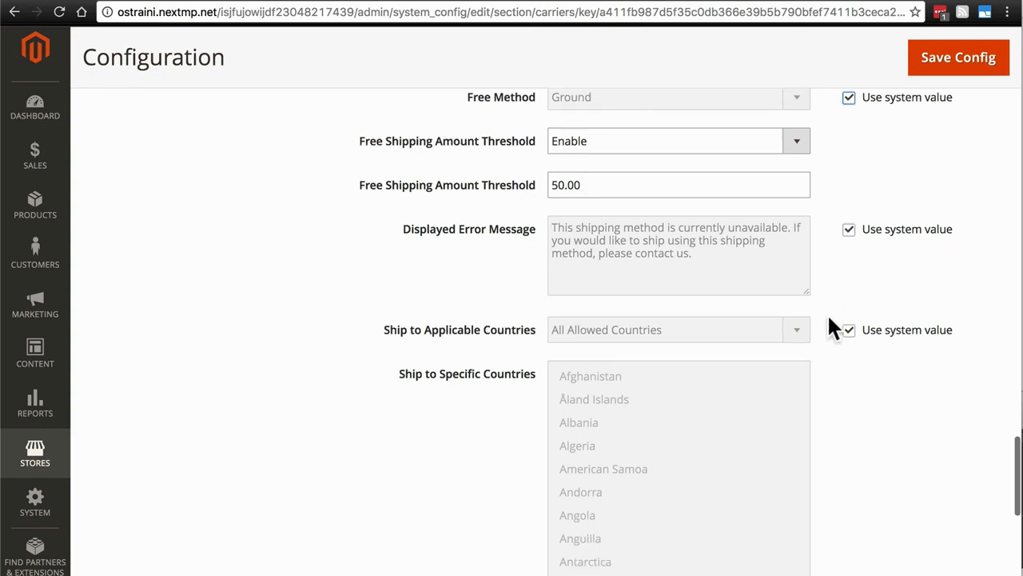
pyautogui.scroll(-2, 772, 293)
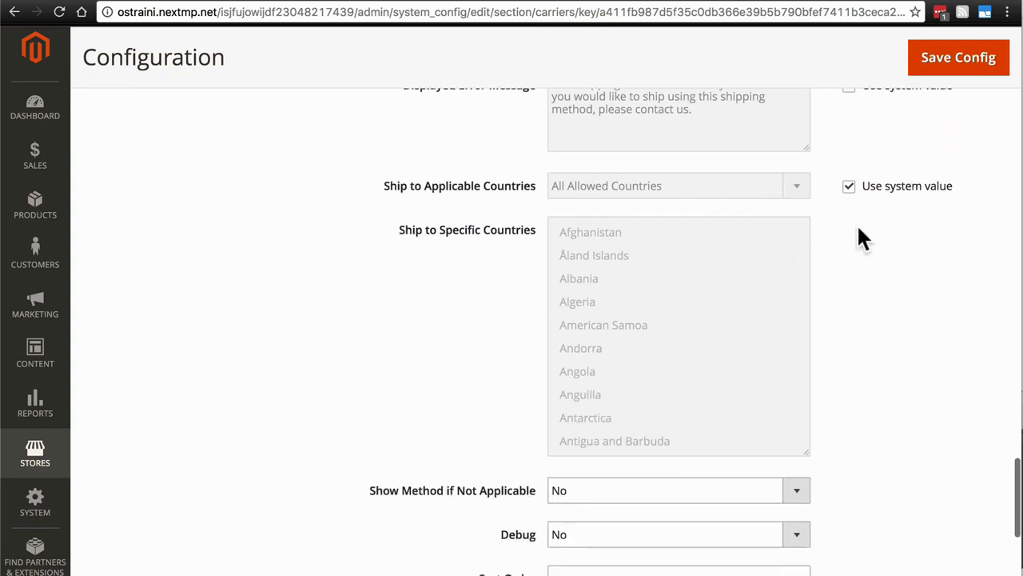
pyautogui.scroll(-5, 859, 227)
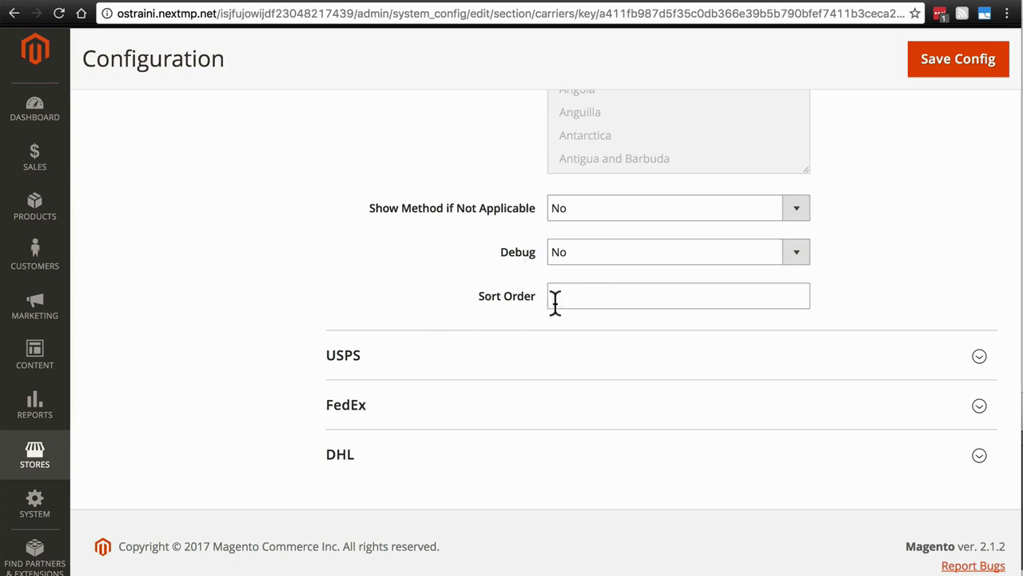
pyautogui.scroll(-1, 307, 283)
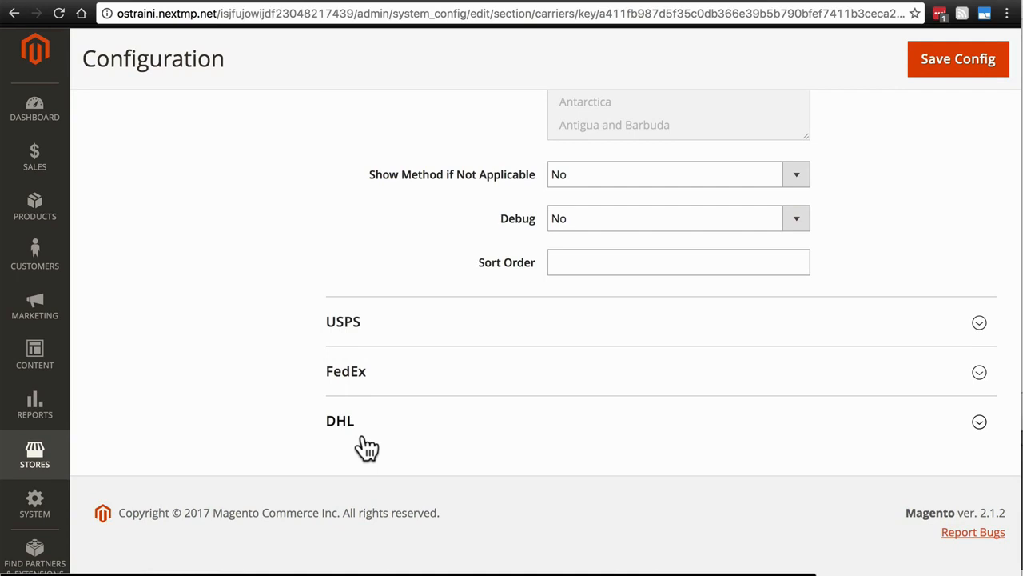
pyautogui.click(436, 324)
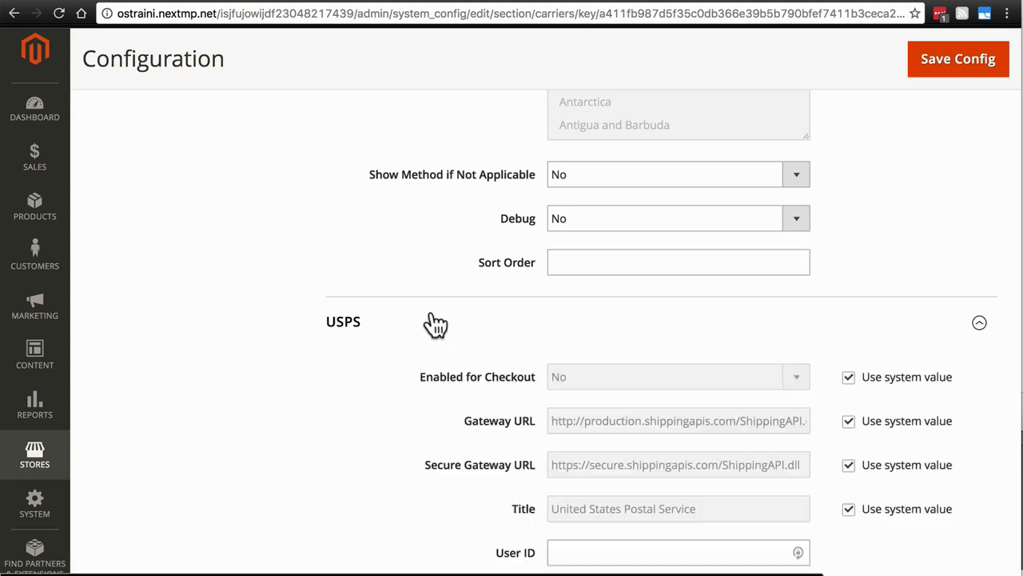
pyautogui.scroll(-5, 434, 322)
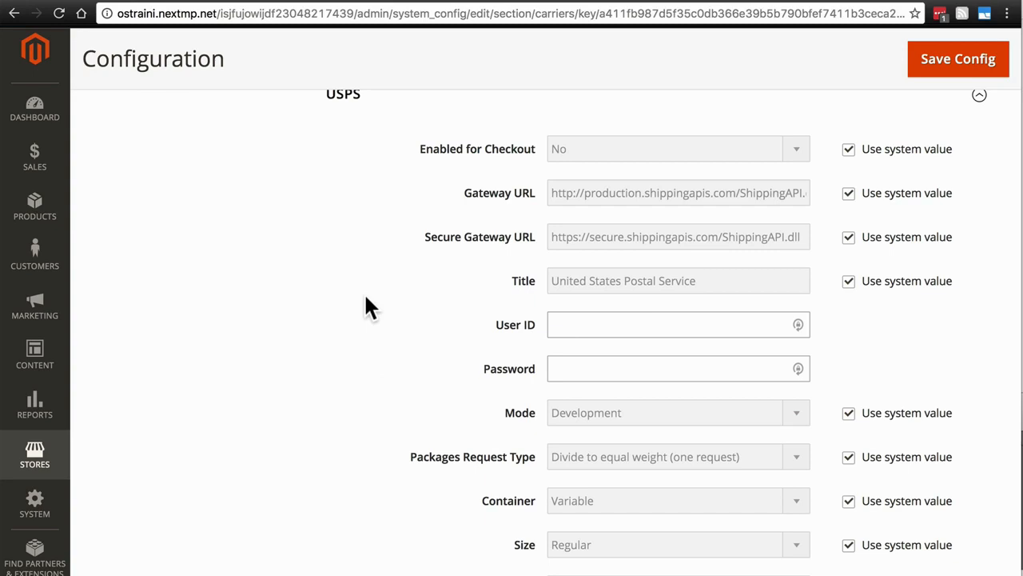
# - Save the shipping methods configuration and open the Cache Management page
pyautogui.click(937, 77)
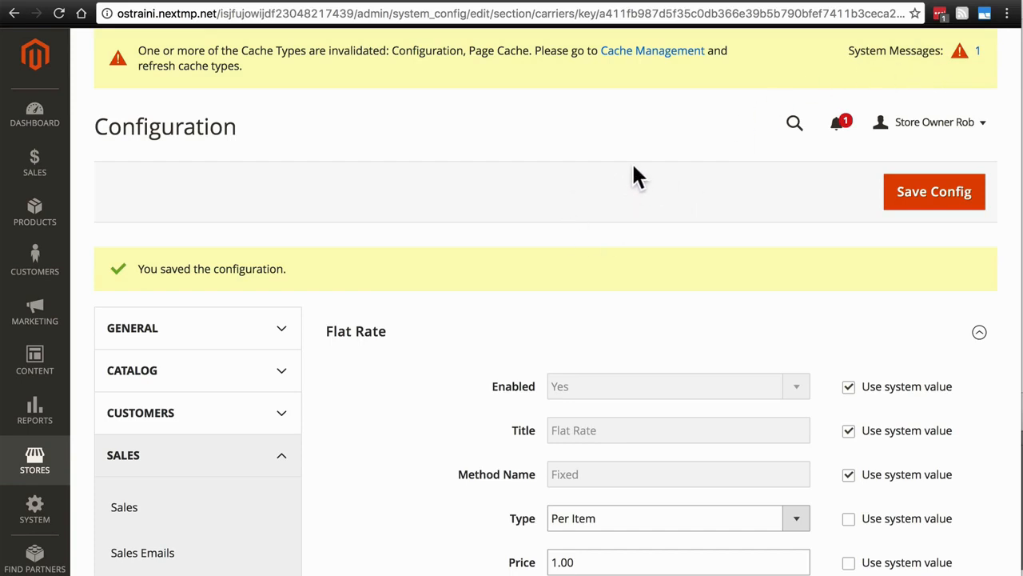
pyautogui.click(662, 53)
pyautogui.click(46, 512)
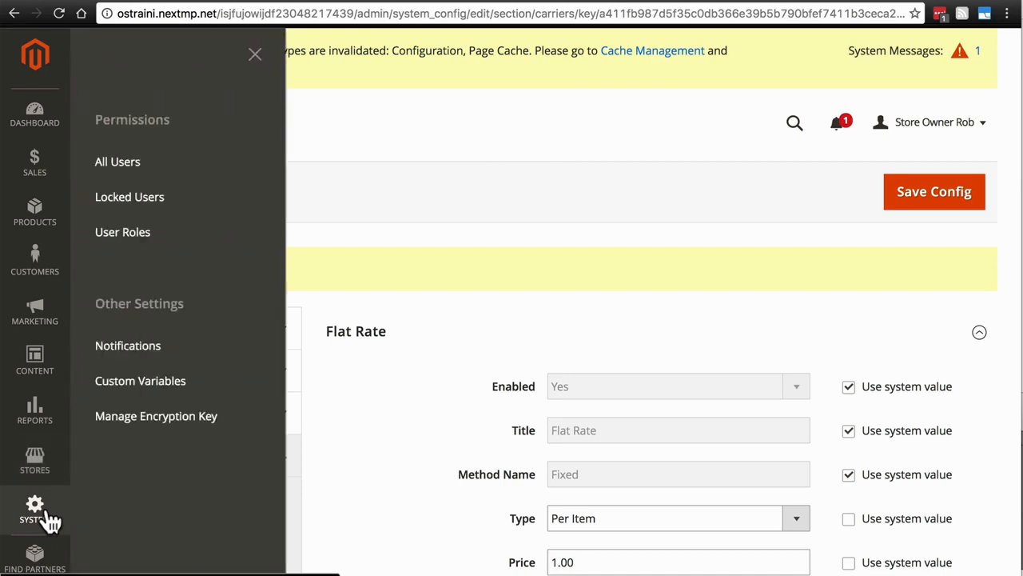
pyautogui.click(114, 496)
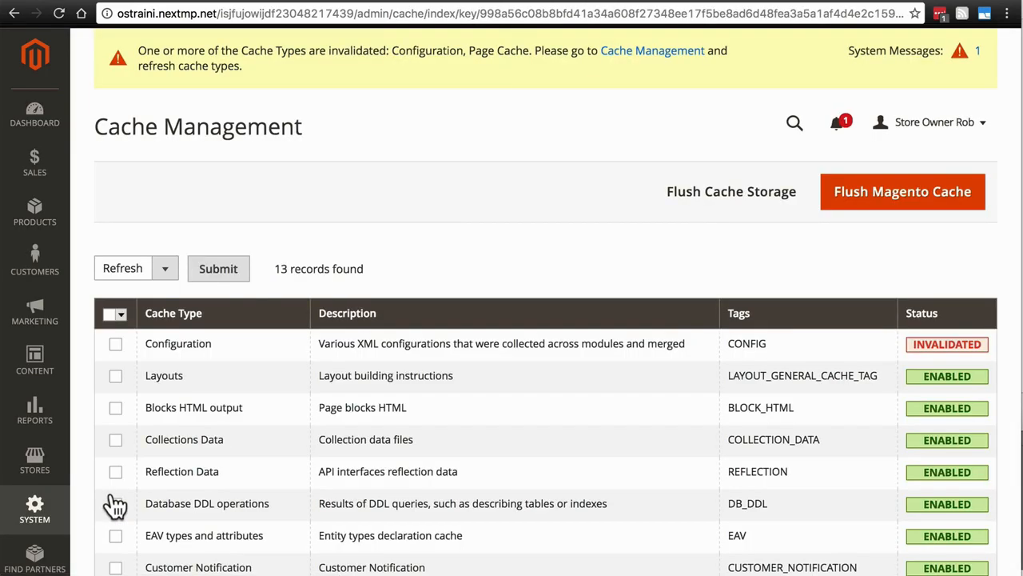
# - Refresh the invalidated Configuration cache type
pyautogui.scroll(-5, 212, 431)
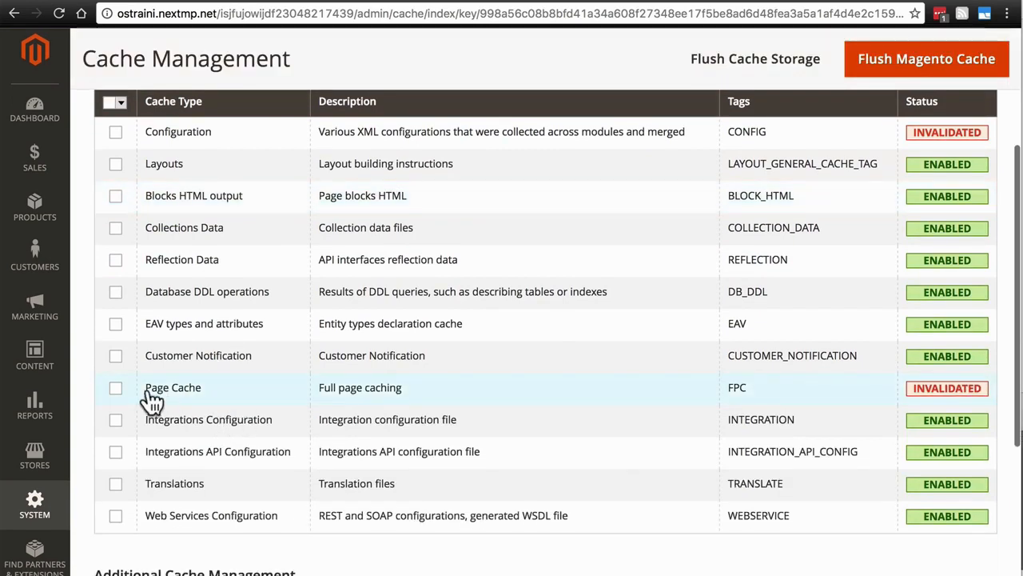
pyautogui.click(115, 133)
pyautogui.scroll(2, 192, 259)
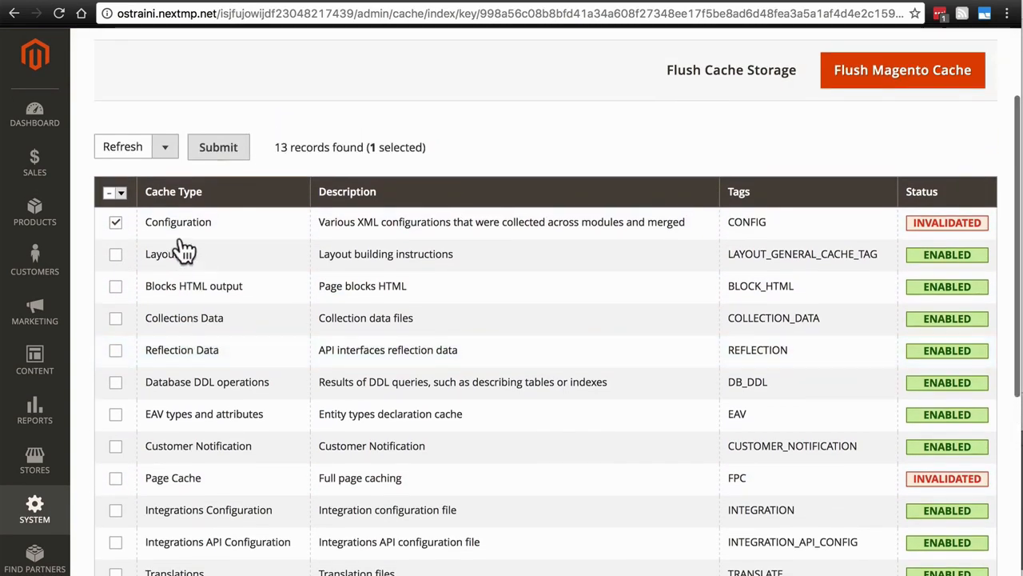
pyautogui.click(216, 156)
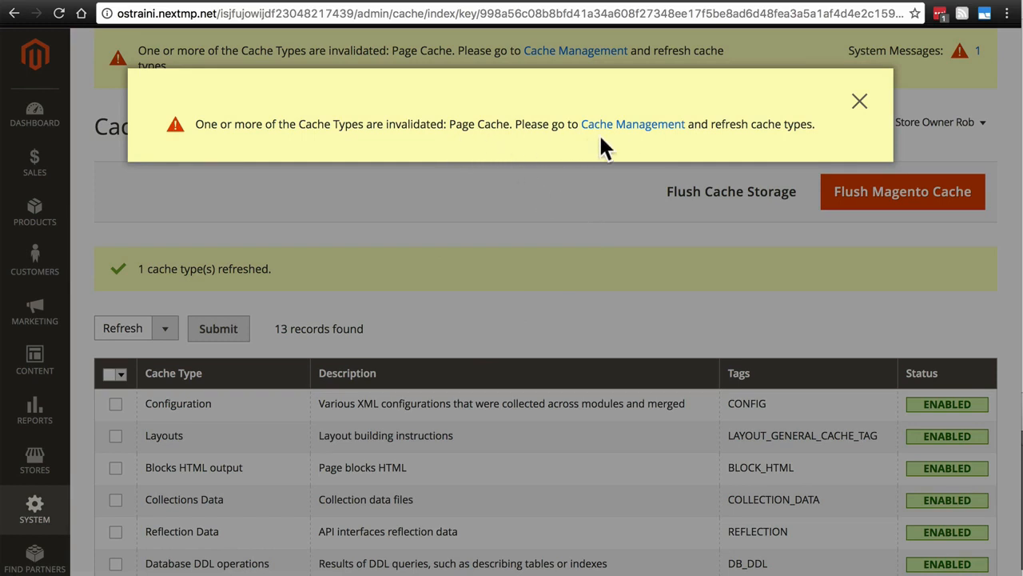
# - Refresh the invalidated Page Cache type and check the status of all cache types
pyautogui.click(623, 131)
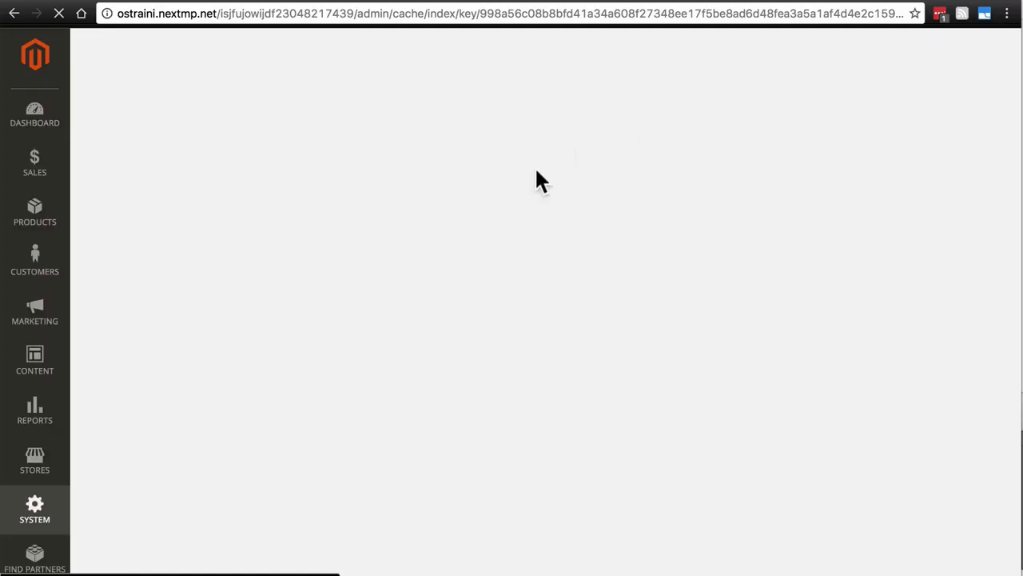
pyautogui.scroll(-3, 480, 187)
pyautogui.scroll(-1, 484, 189)
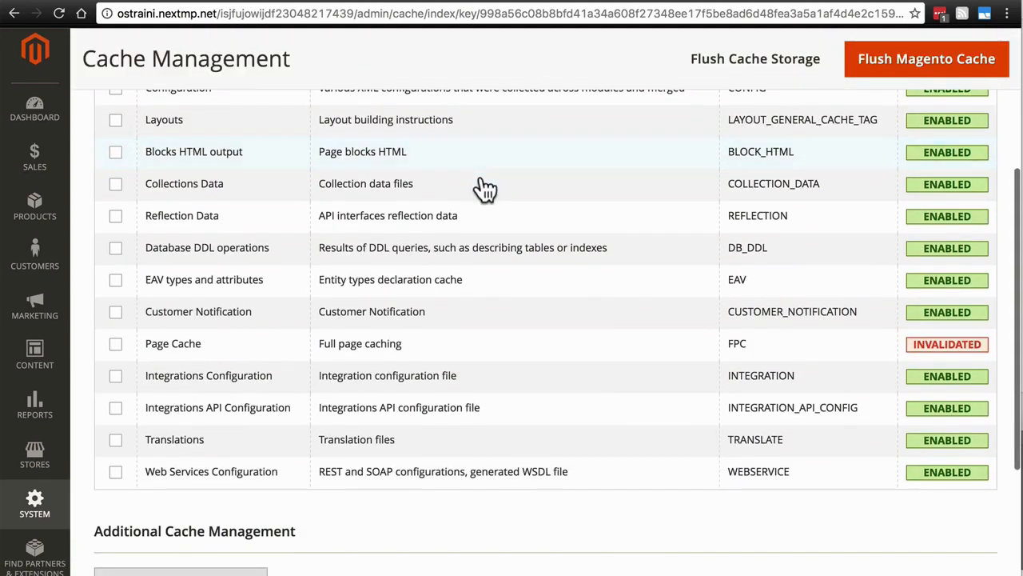
pyautogui.click(116, 344)
pyautogui.scroll(5, 221, 400)
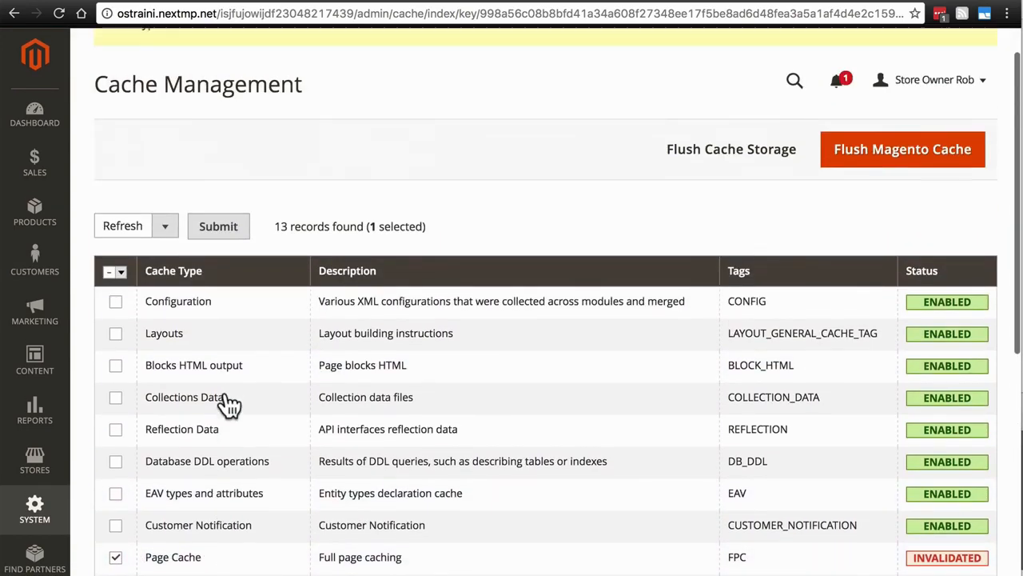
pyautogui.click(219, 232)
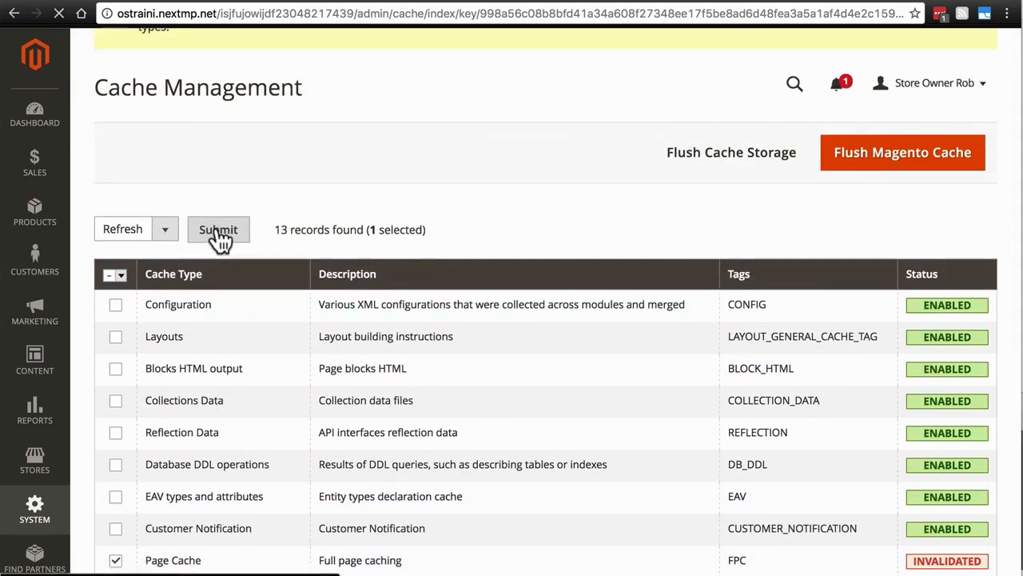
pyautogui.scroll(-4, 726, 263)
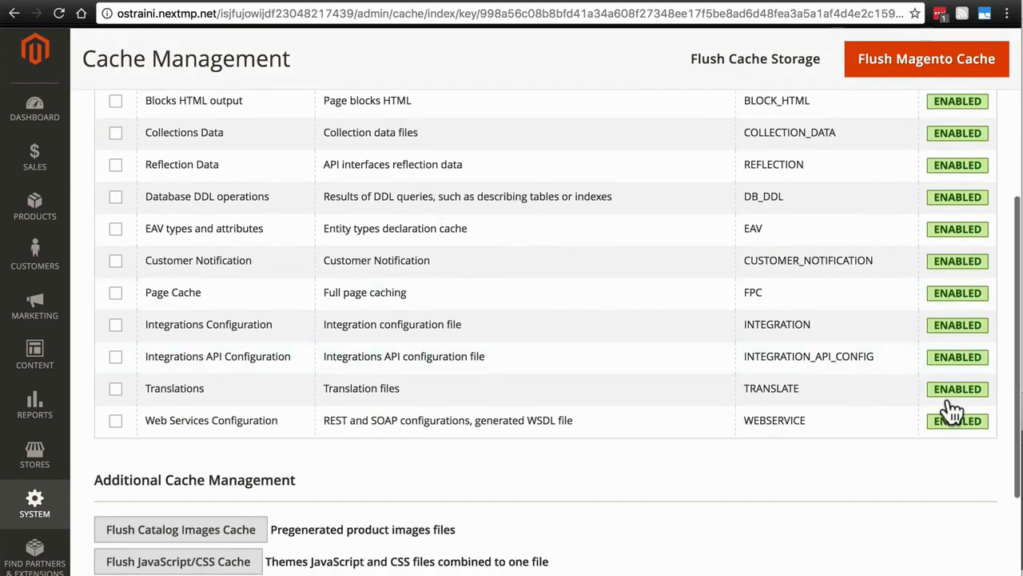